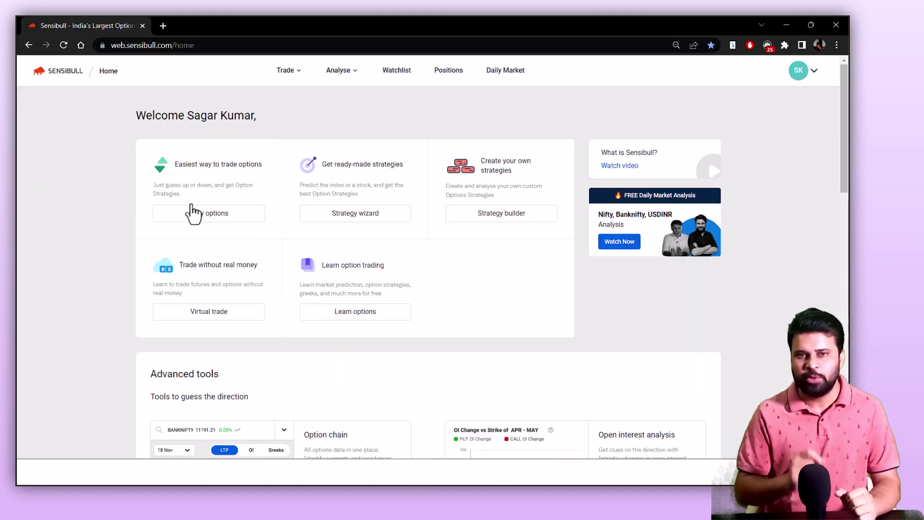
Open the live NIFTY option chain for the 22 Dec expiry from the Analyse menu.
click(338, 70)
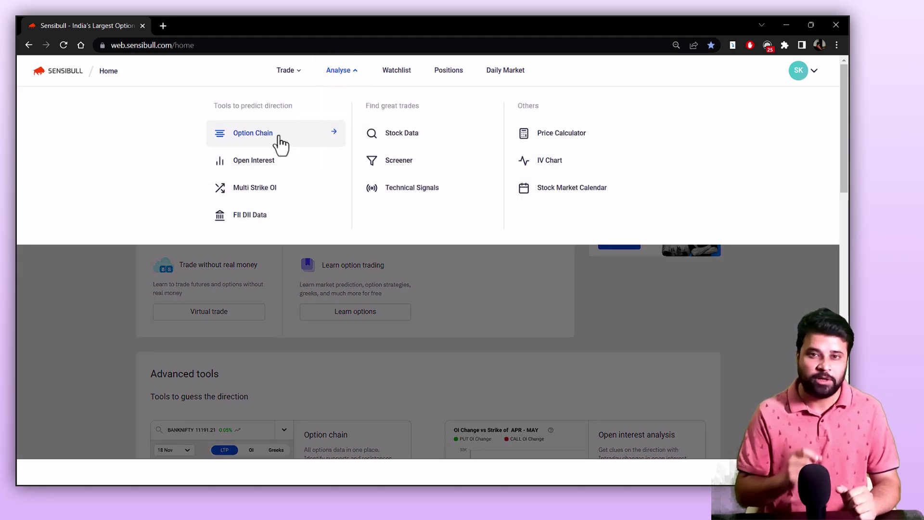
click(282, 143)
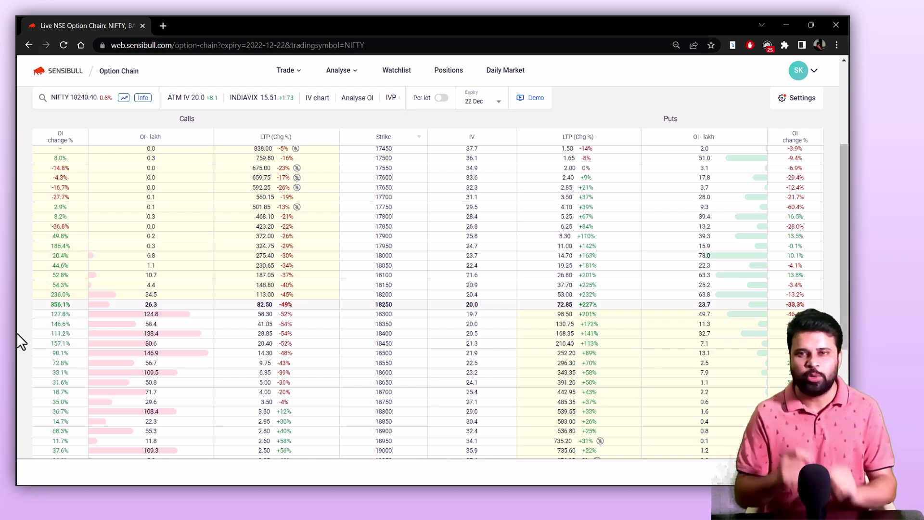
click(70, 101)
Load the FINNIFTY, then SBIN option chains, then switch back to NIFTY.
text(fin)
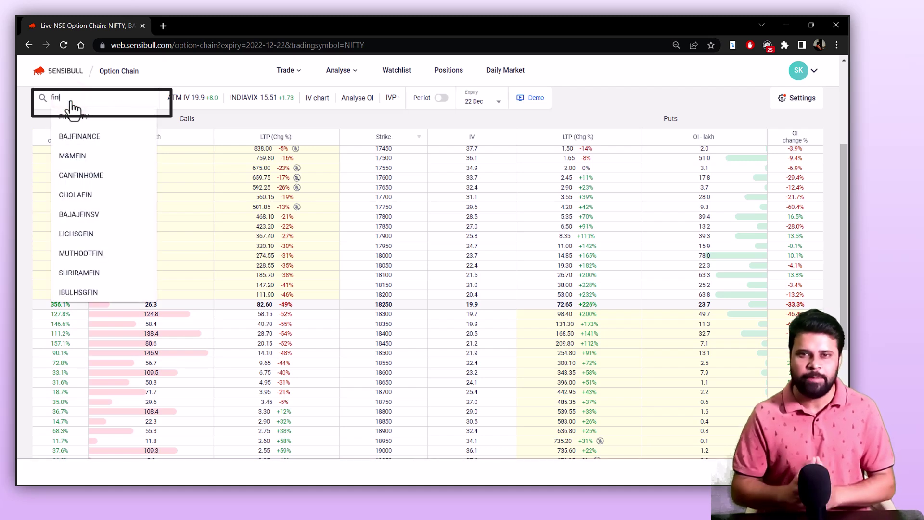
click(72, 121)
click(72, 102)
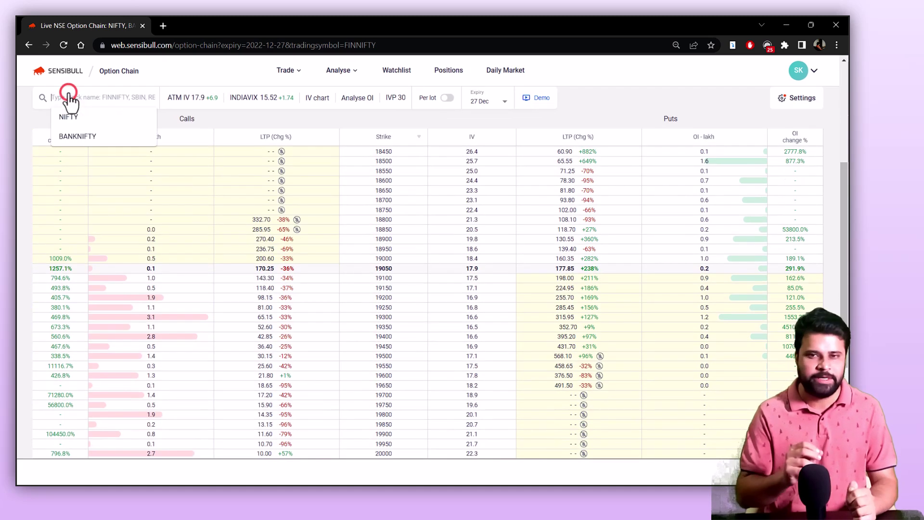
text(sbin)
click(69, 118)
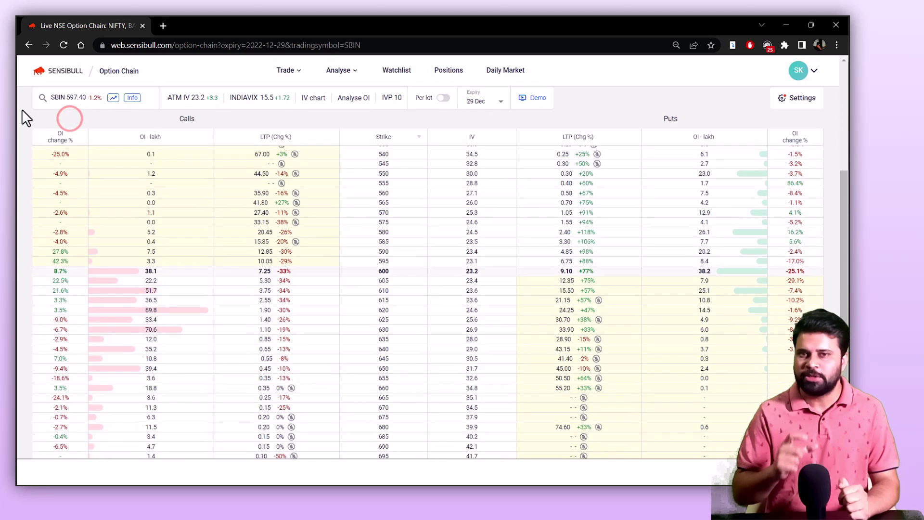
click(68, 98)
click(75, 121)
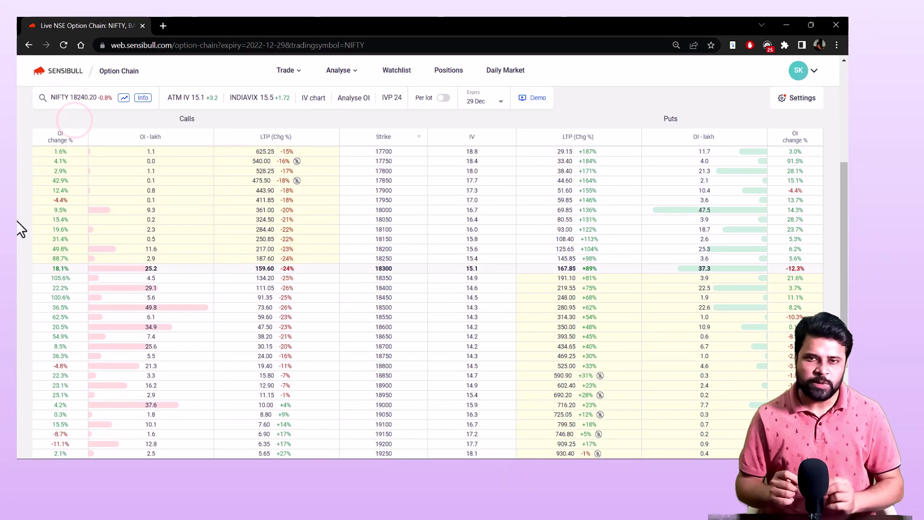
Open the NIFTY Kite Chart in a new tab and return to the option chain.
click(123, 98)
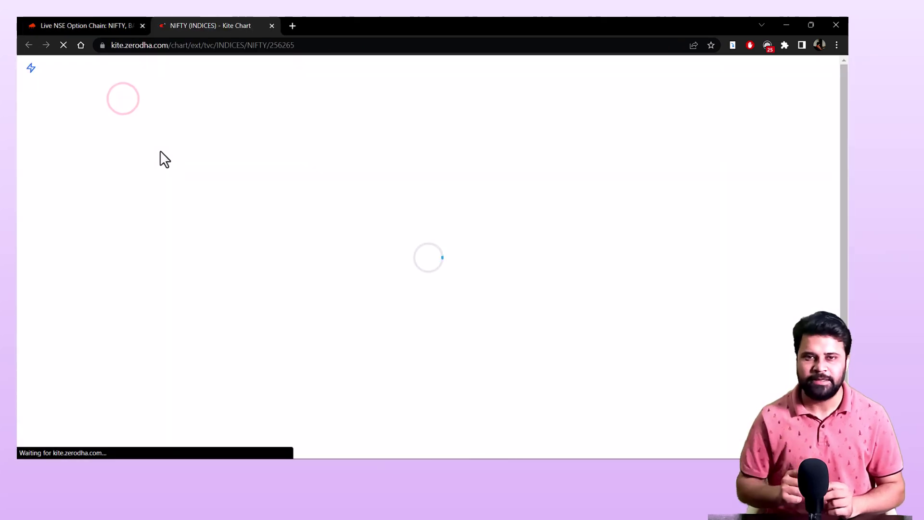
scroll(577, 303, down, 2)
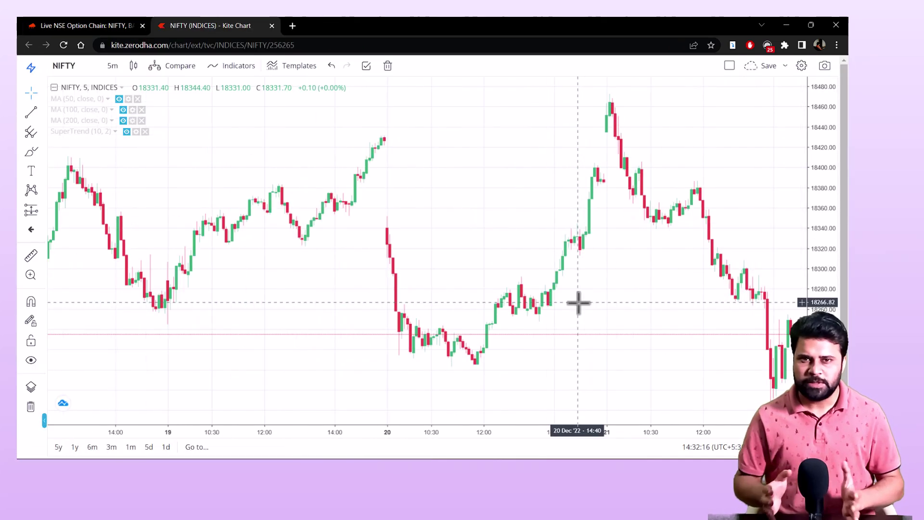
click(94, 24)
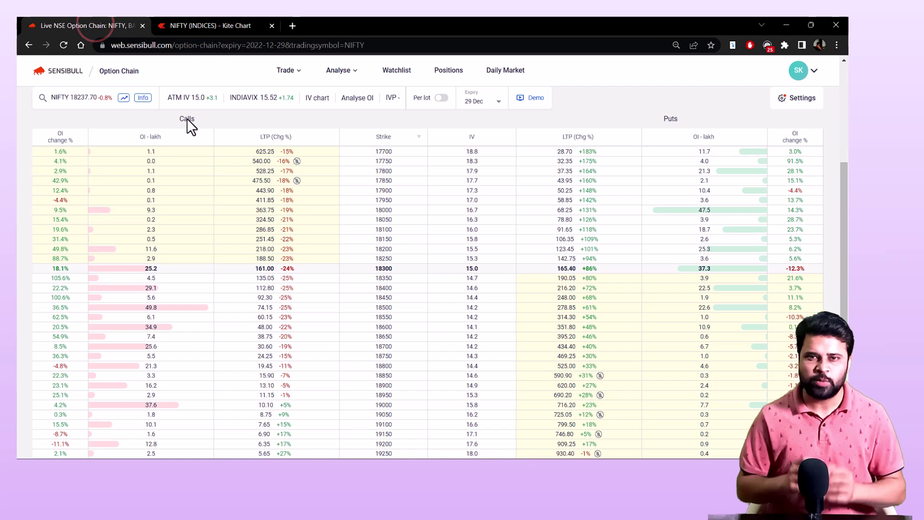
Review the NIFTY Info summary dialog.
click(141, 97)
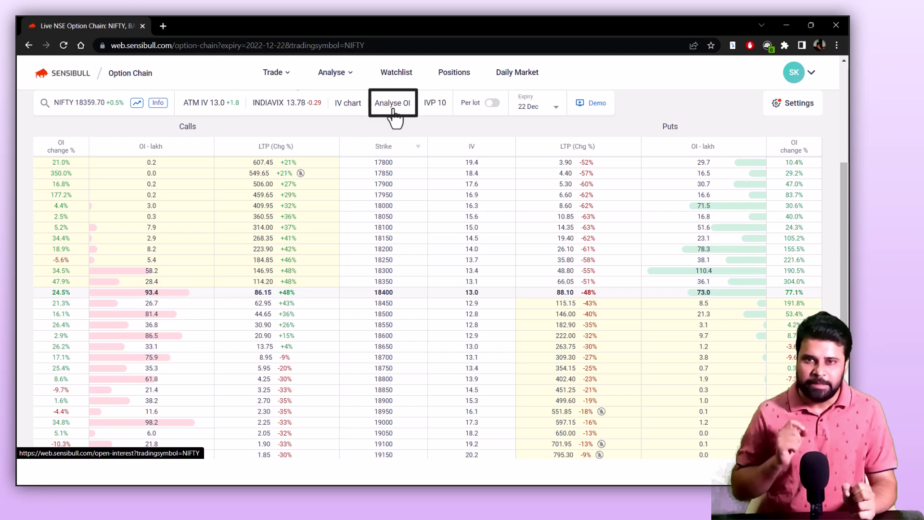
Toggle Per lot pricing on and off, switch to the 29 Dec expiry and open Settings.
scroll(477, 113, up, 1)
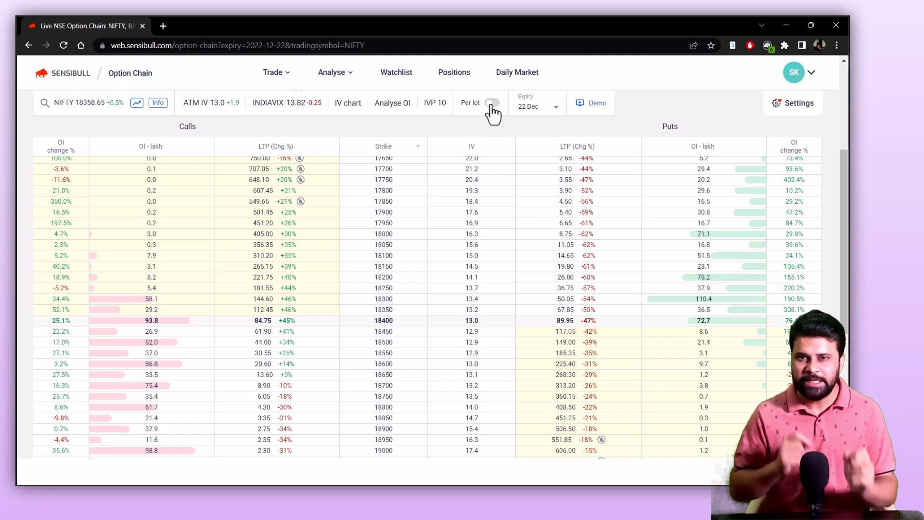
click(492, 104)
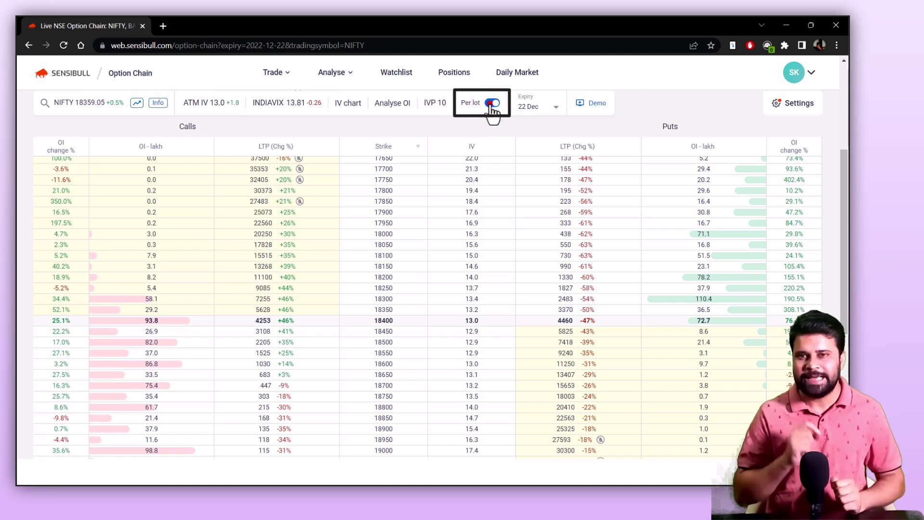
click(492, 104)
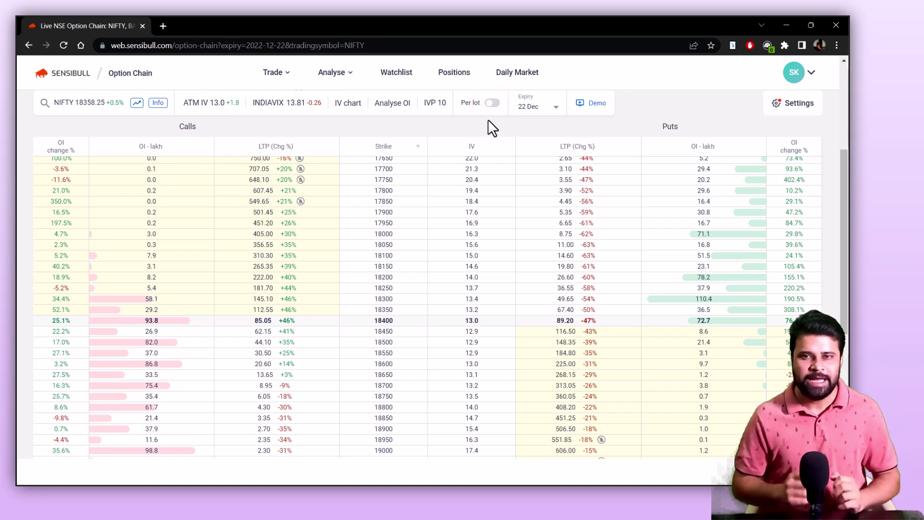
click(535, 107)
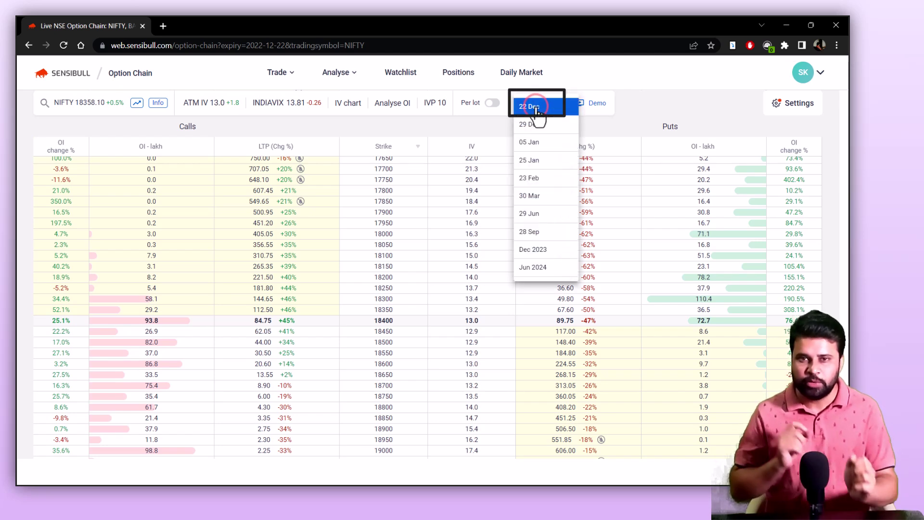
click(528, 124)
scroll(495, 139, down, 1)
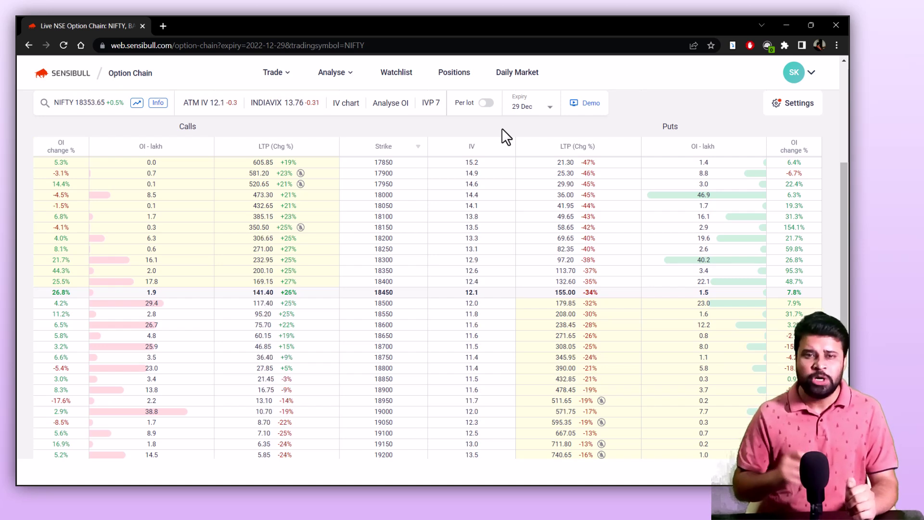
click(791, 105)
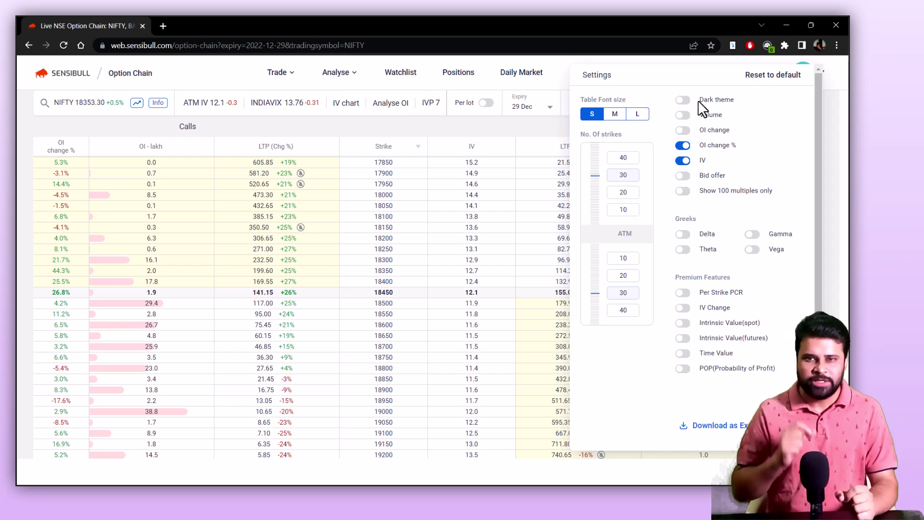
Set the chain font size to M and show 40 strikes above and below ATM.
click(615, 115)
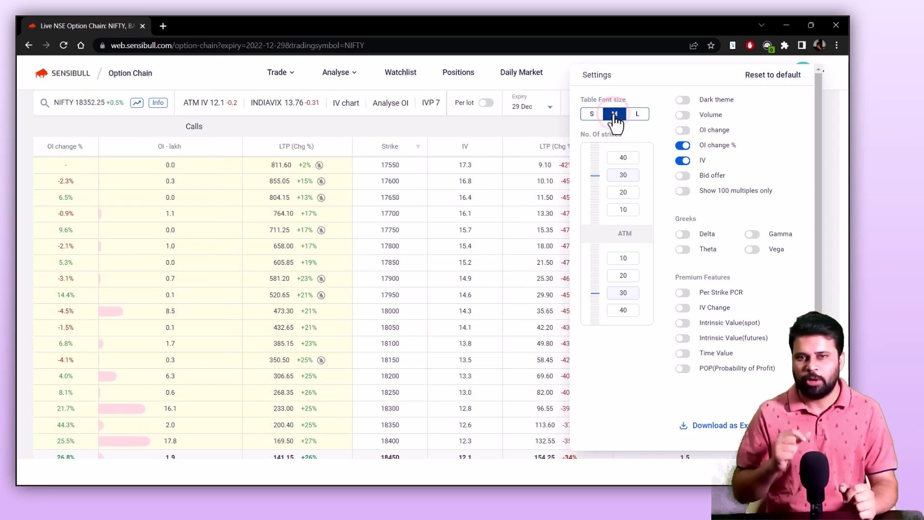
click(469, 287)
scroll(469, 288, down, 5)
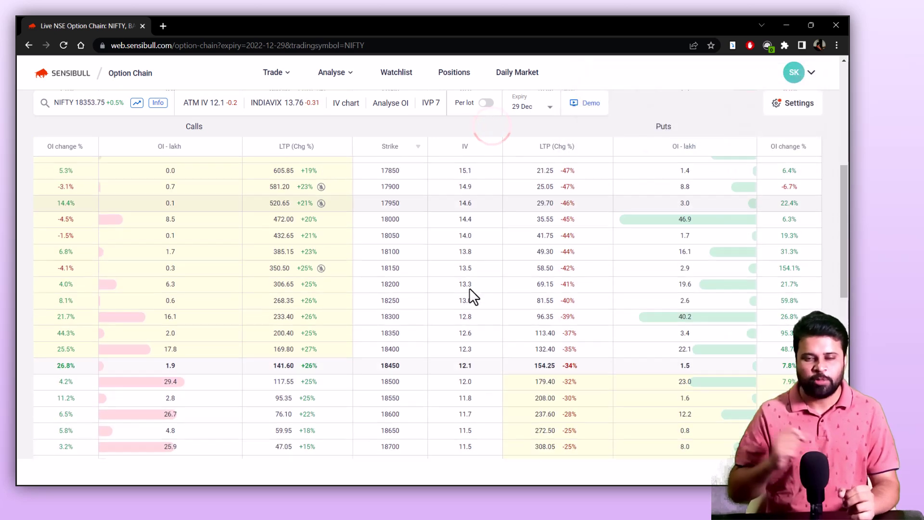
click(792, 103)
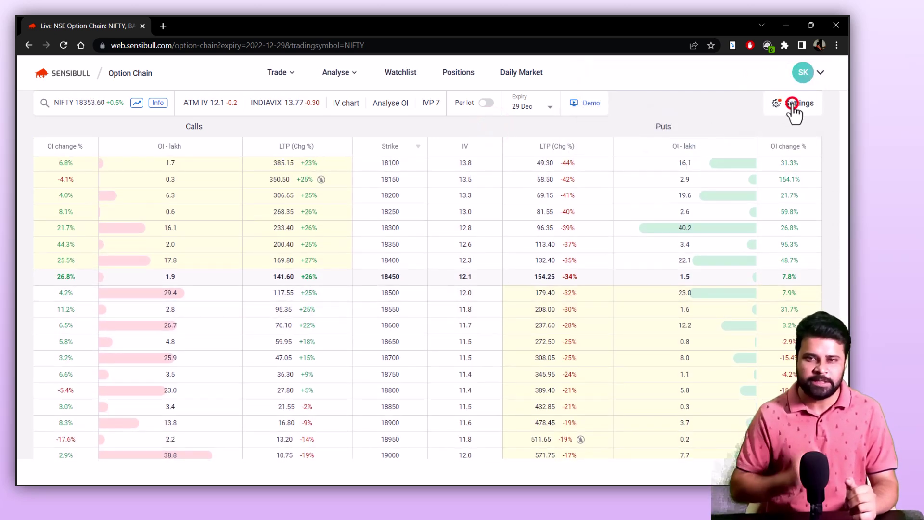
click(624, 311)
click(624, 157)
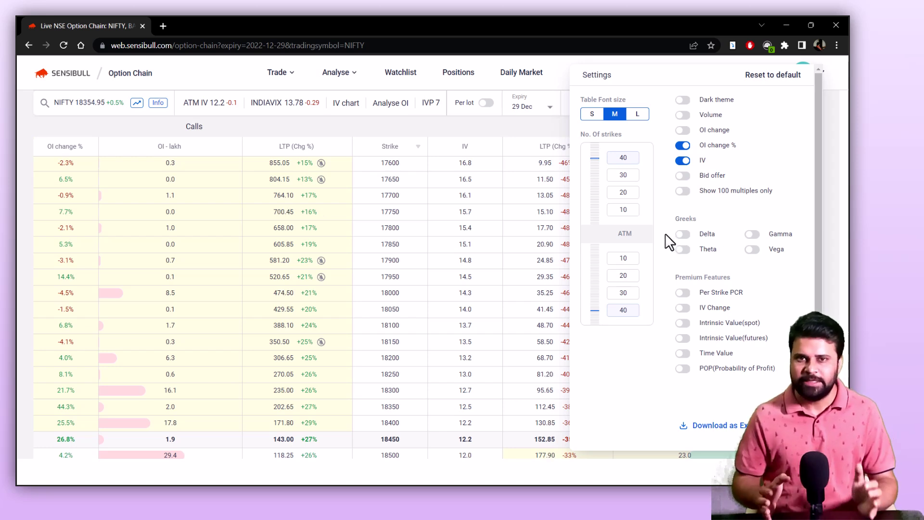
Add Delta and Theta columns to the chain and scroll through the result.
click(682, 234)
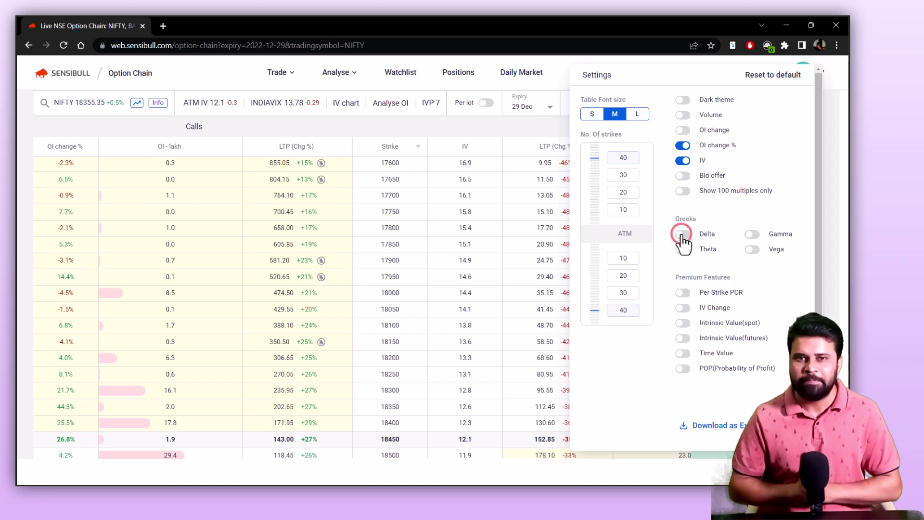
click(683, 249)
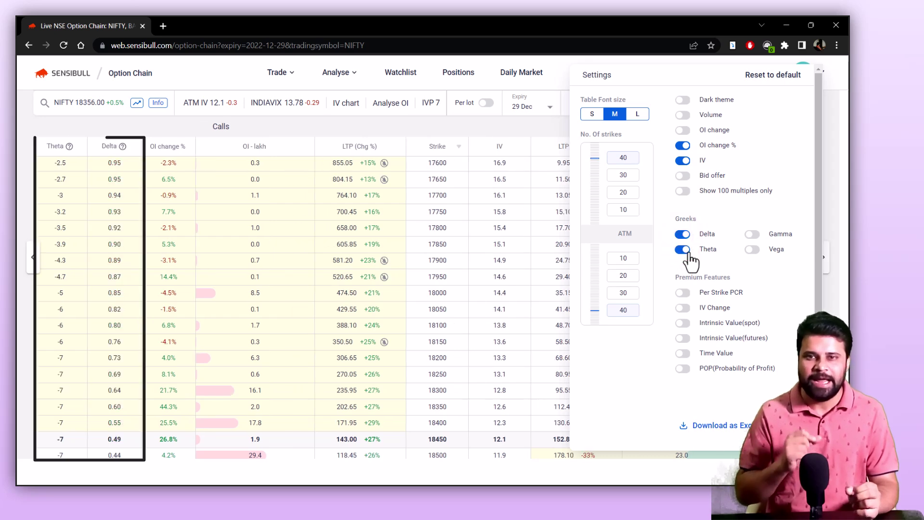
click(519, 121)
scroll(536, 273, down, 1)
scroll(536, 273, down, 2)
scroll(524, 296, down, 3)
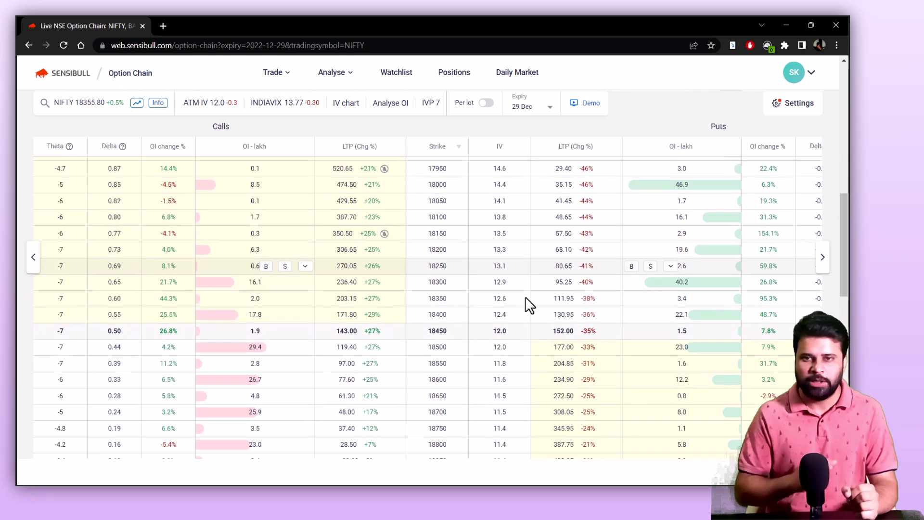
scroll(525, 297, down, 2)
click(793, 103)
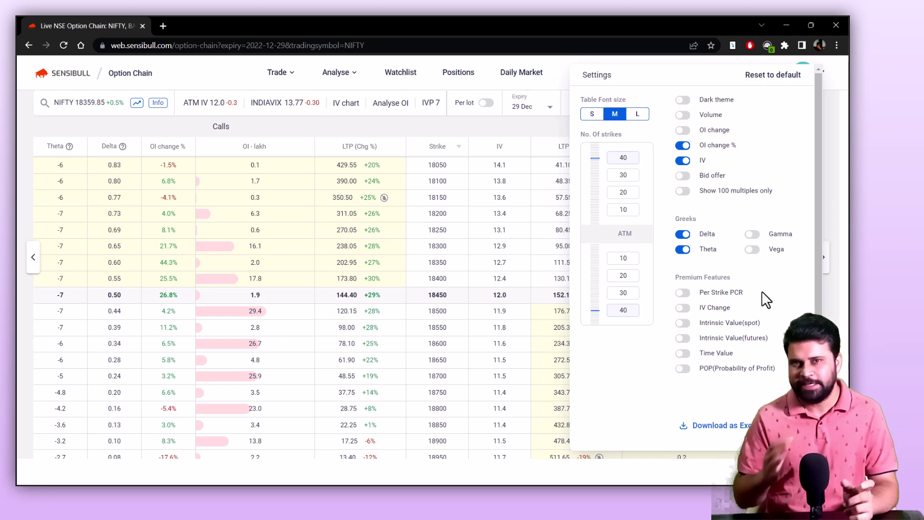
Build a basket selling the 18500 call and buying the 18700 call, 50 qty each.
click(525, 130)
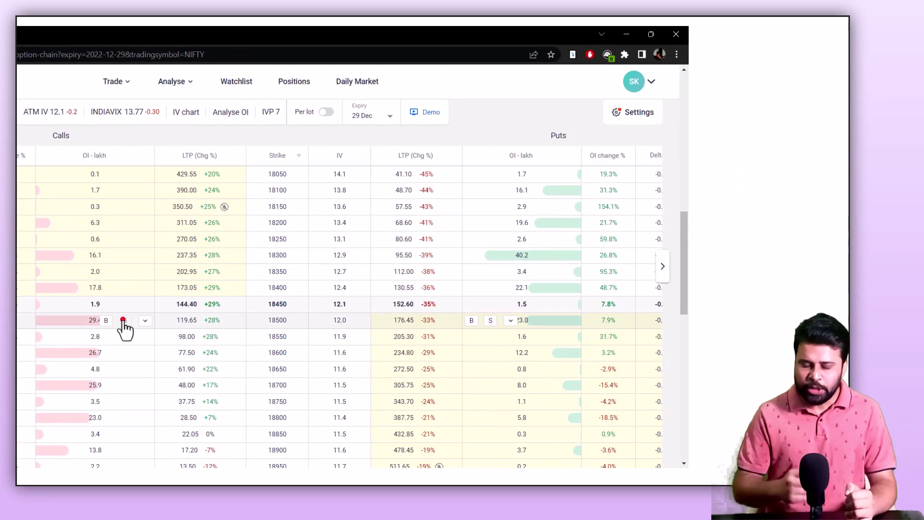
click(125, 320)
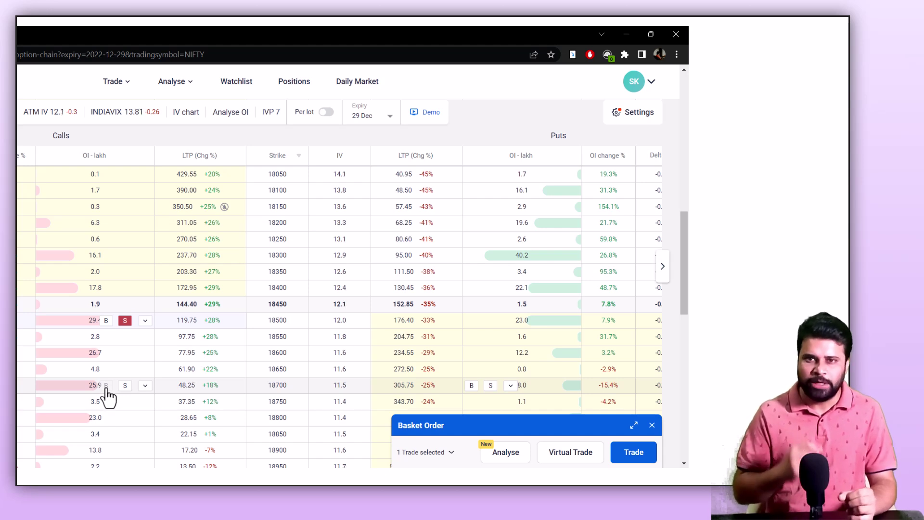
click(106, 385)
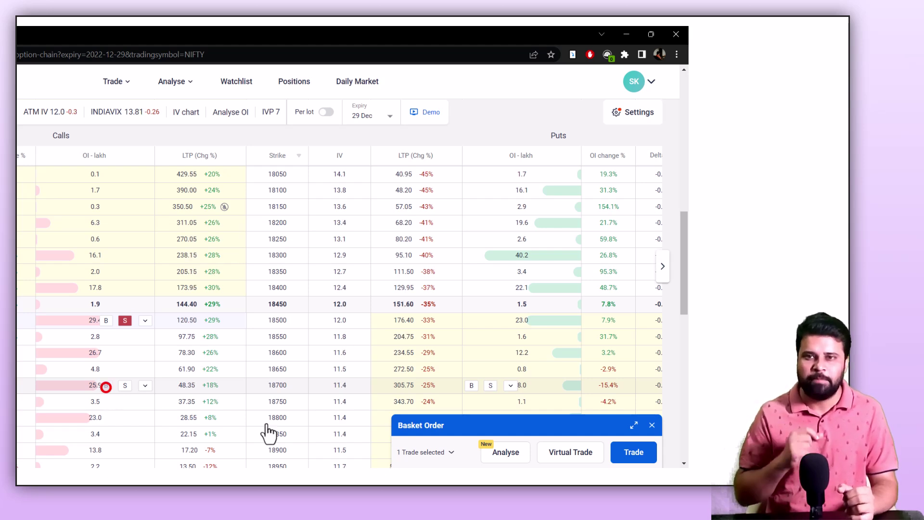
click(632, 454)
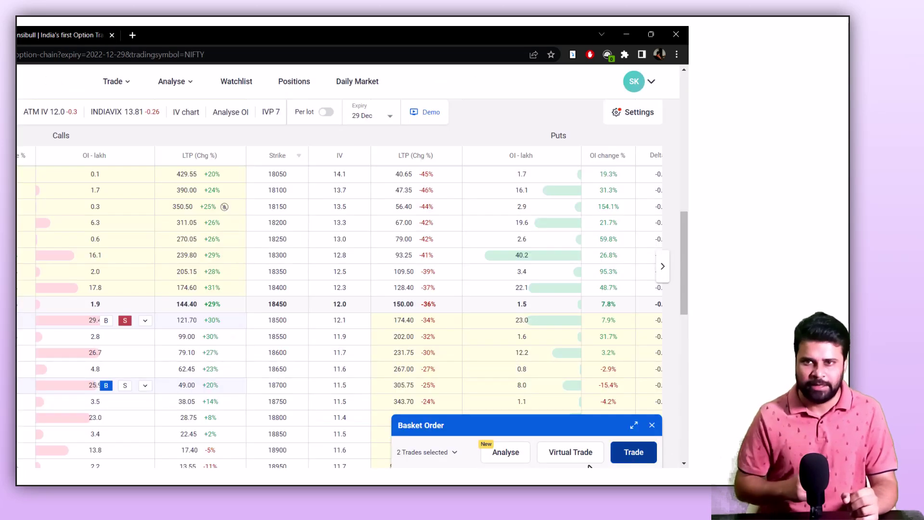
click(564, 460)
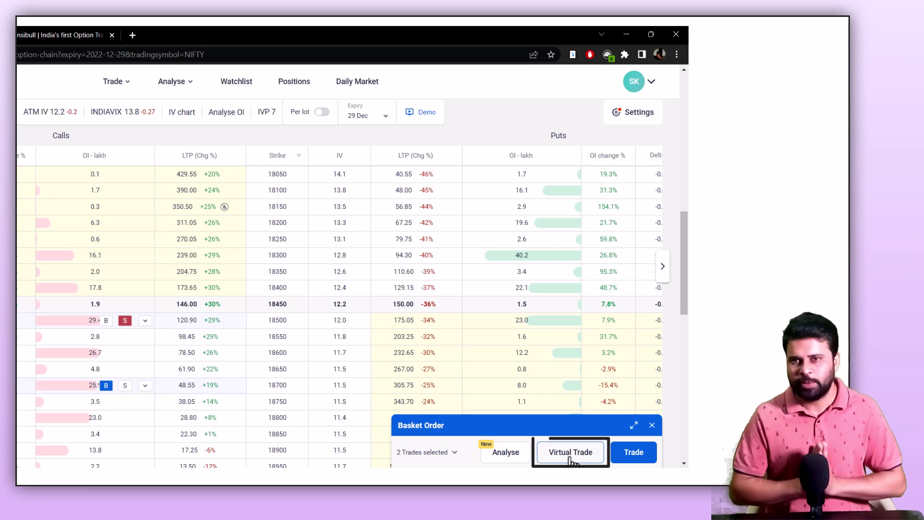
Add both basket trades to the Nifty virtual portfolio under strategy 1.
click(568, 459)
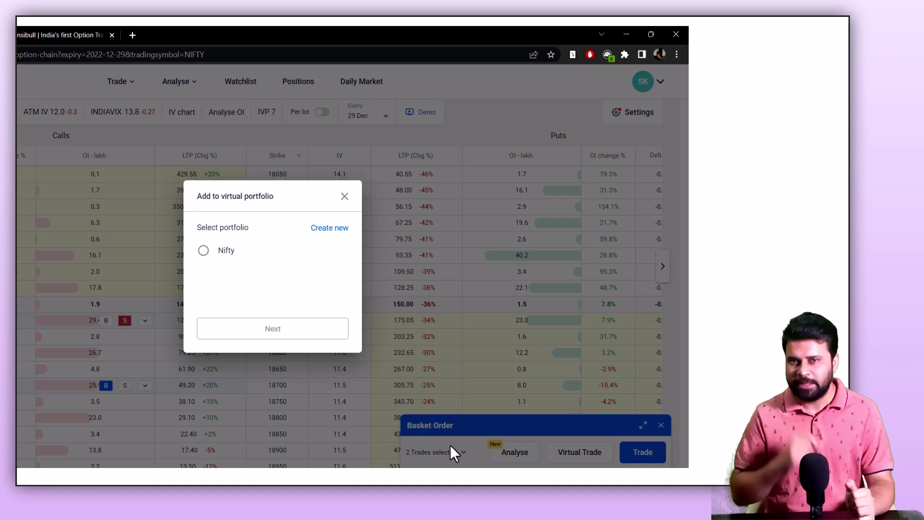
click(203, 251)
click(275, 331)
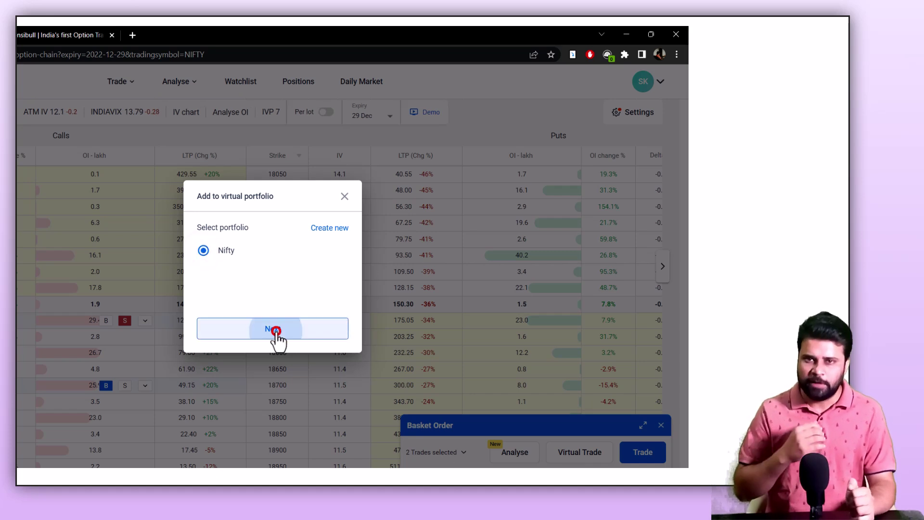
click(203, 287)
click(275, 327)
click(308, 331)
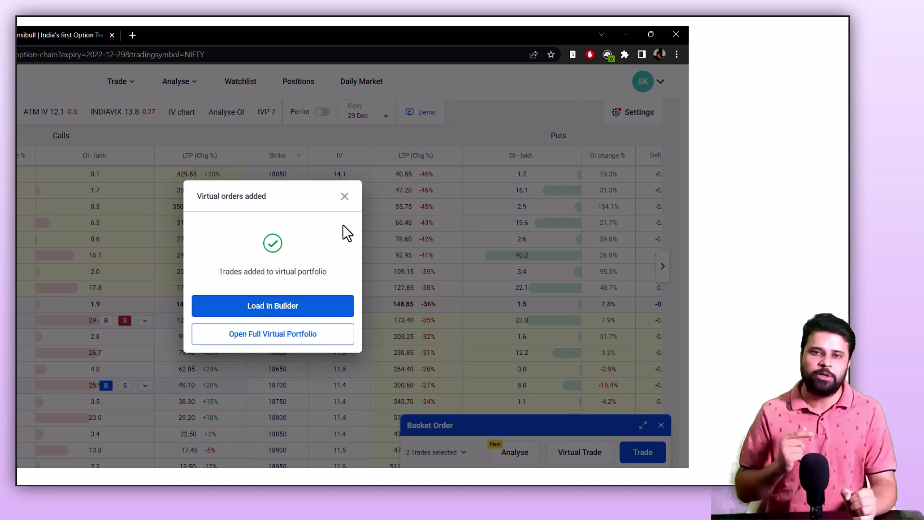
click(344, 197)
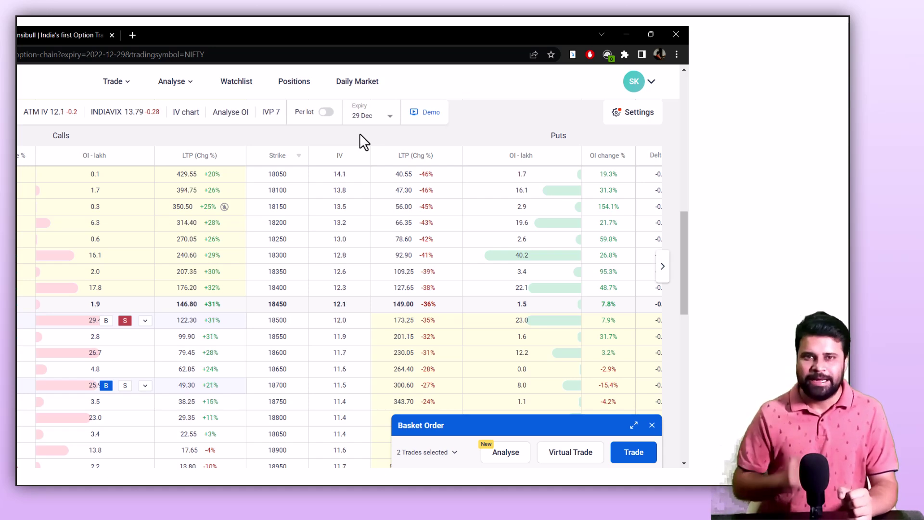
Analyse the basket with NIFTY target 18020 and target date 4D before expiry.
click(488, 460)
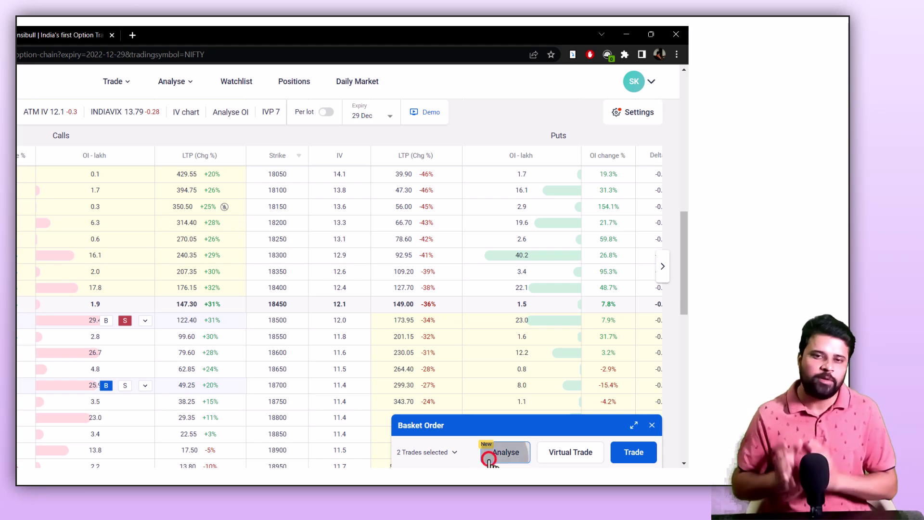
scroll(436, 269, down, 2)
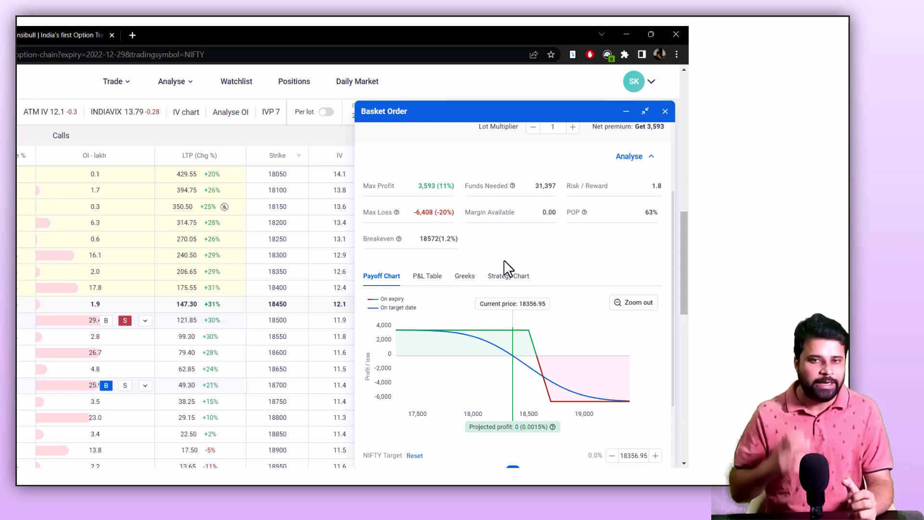
mouse_move(527, 373)
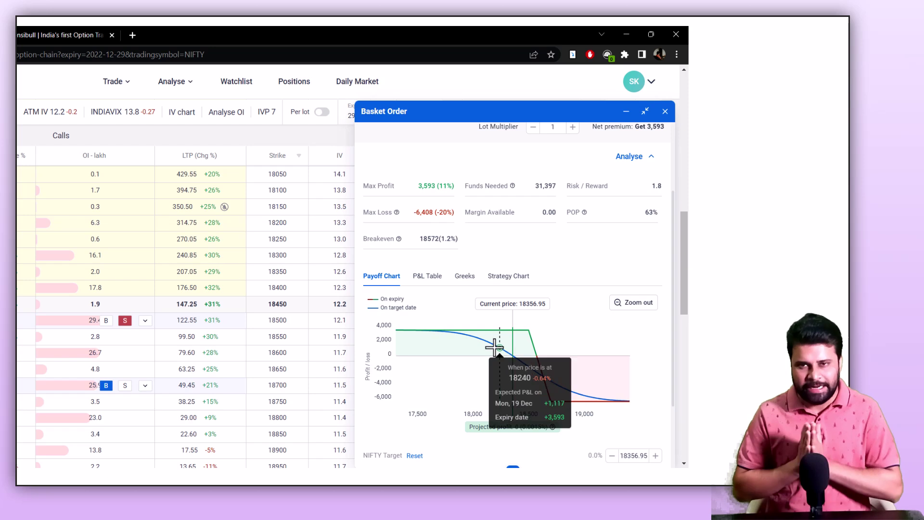
scroll(515, 337, down, 2)
drag(512, 373, 484, 373)
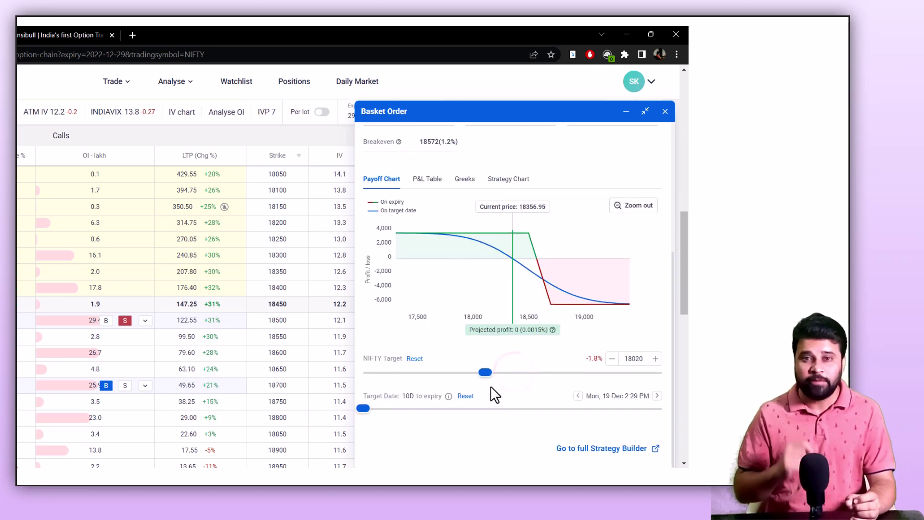
click(452, 408)
click(531, 409)
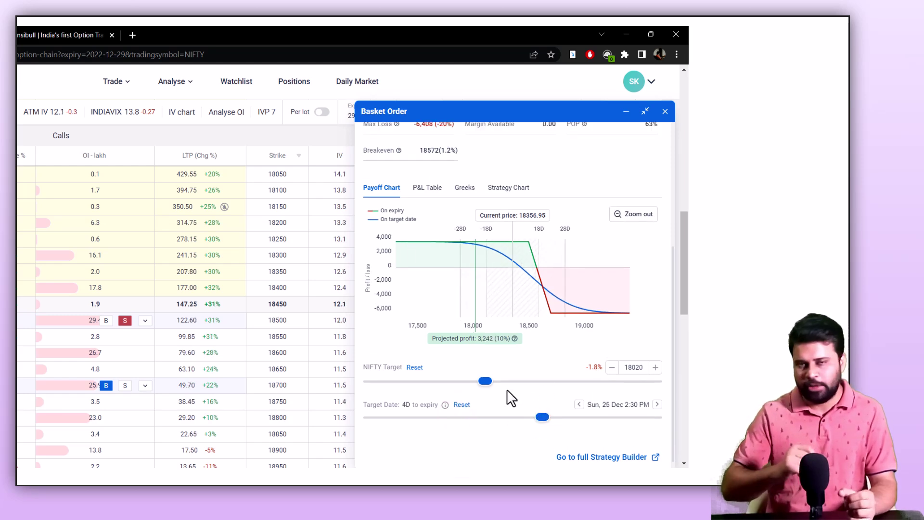
Review the basket's P&L Table, Greeks and Strategy Chart.
scroll(506, 389, up, 1)
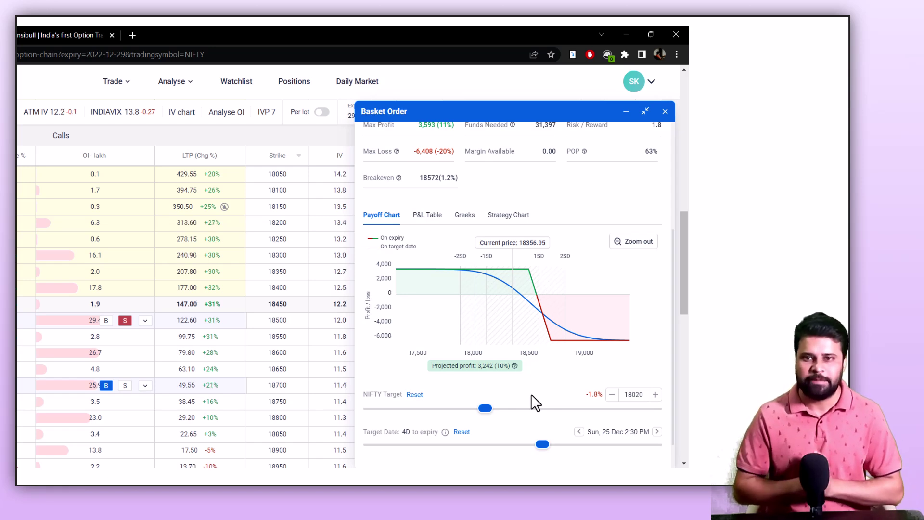
scroll(531, 394, up, 1)
click(423, 251)
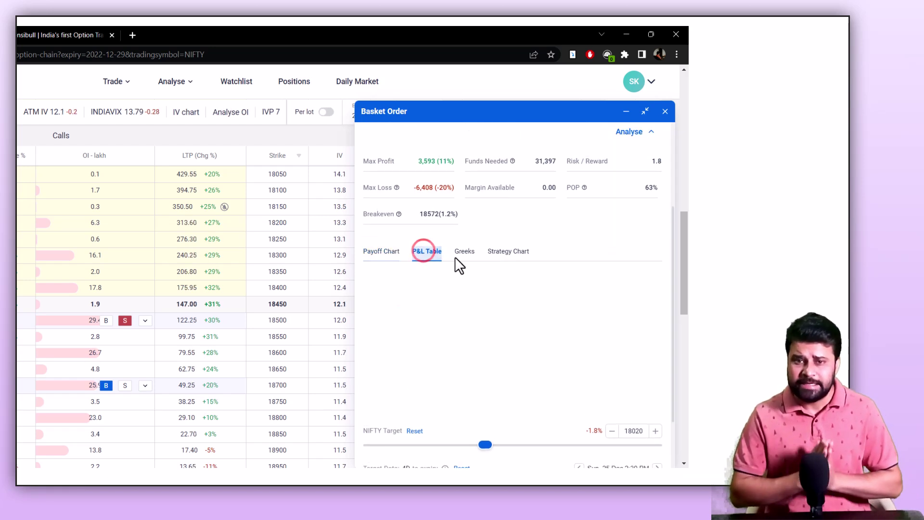
click(464, 253)
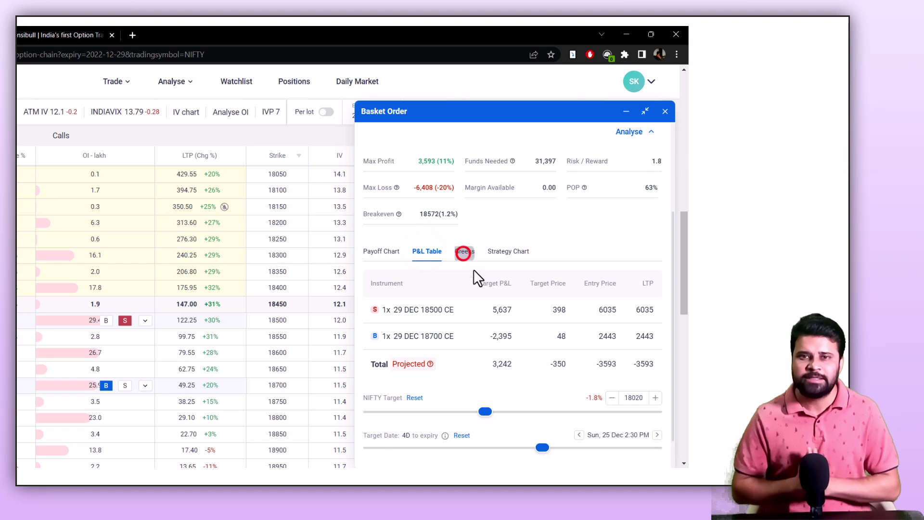
click(507, 252)
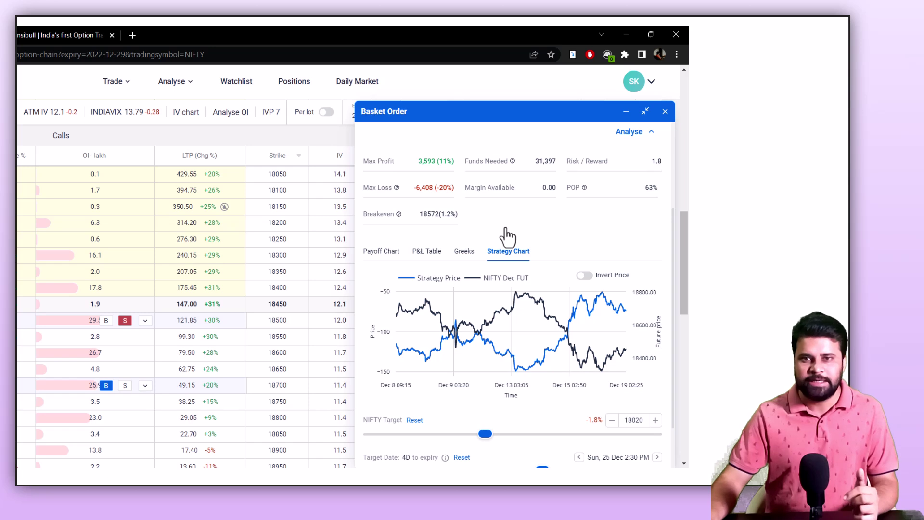
scroll(508, 234, down, 1)
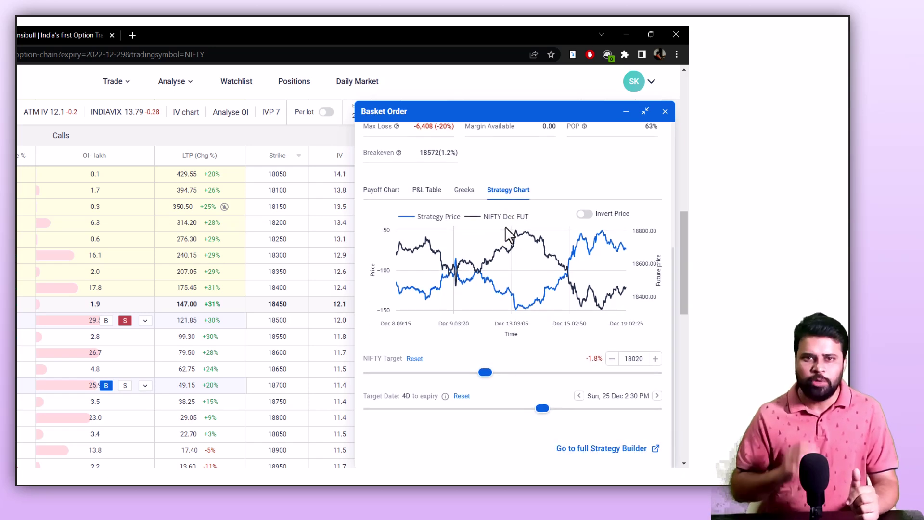
Send the spread to the full Strategy Builder, then discard the option chain's basket.
click(609, 448)
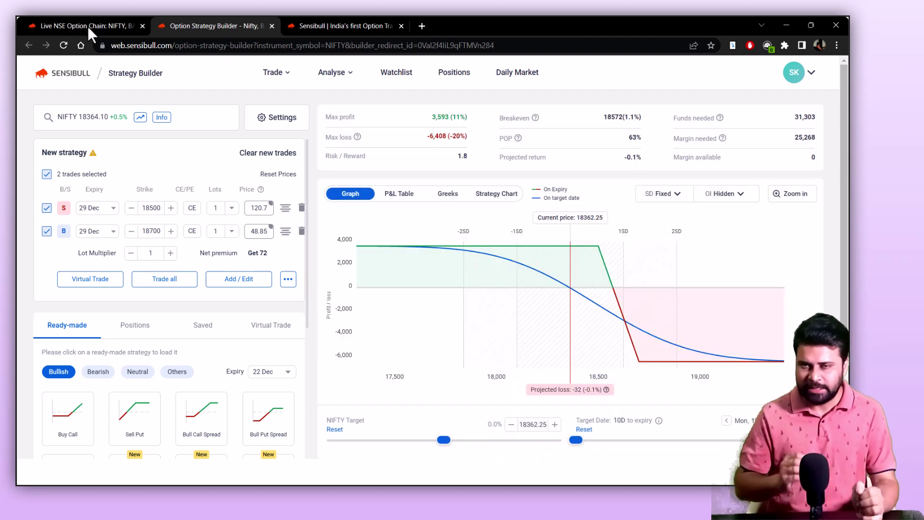
click(87, 27)
click(825, 102)
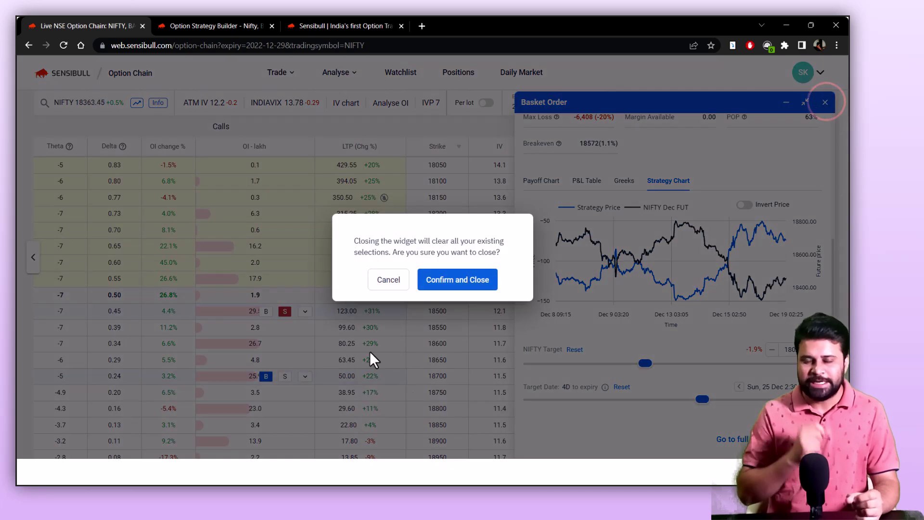
click(454, 280)
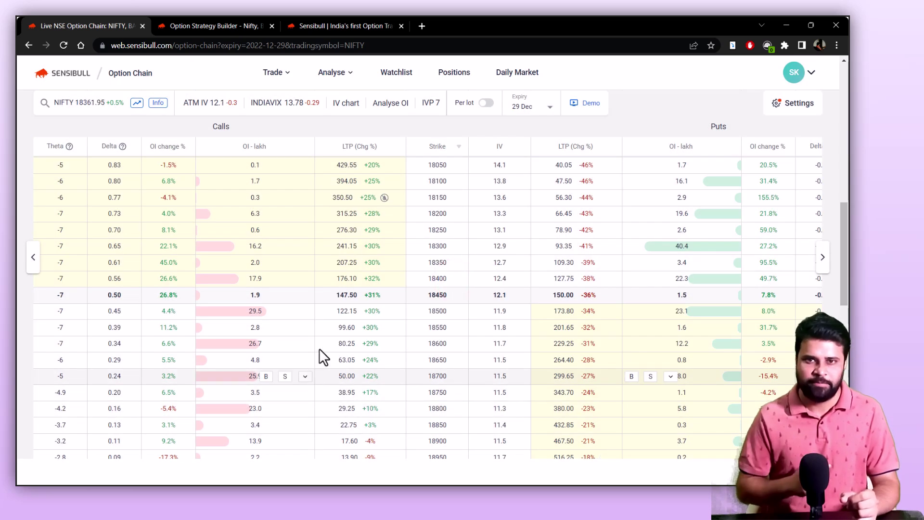
Show the NIFTY 18500 CALL 29 DEC details on the sell side, 67% probability of profit.
scroll(406, 227, down, 1)
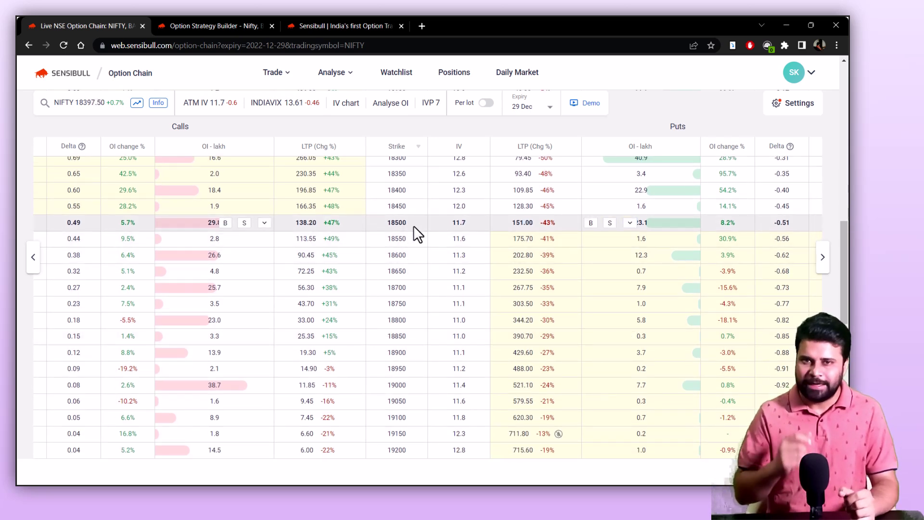
click(265, 222)
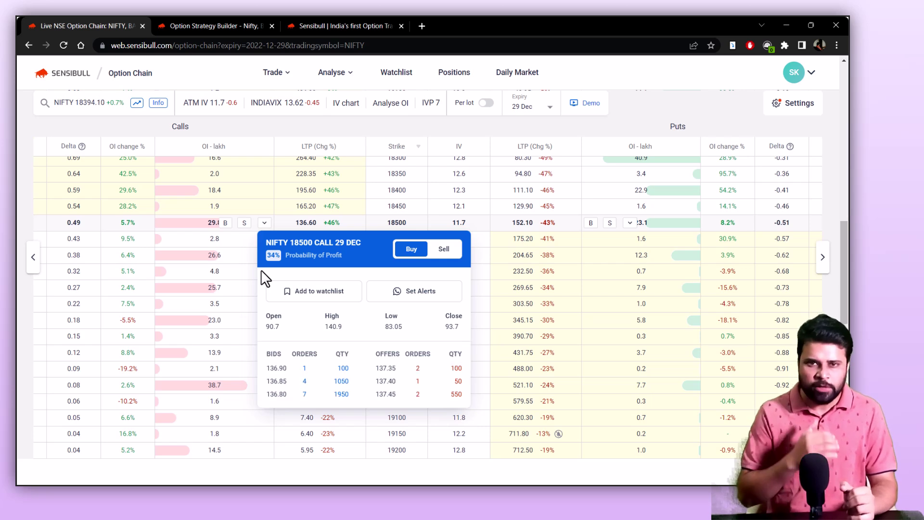
drag(257, 248, 317, 264)
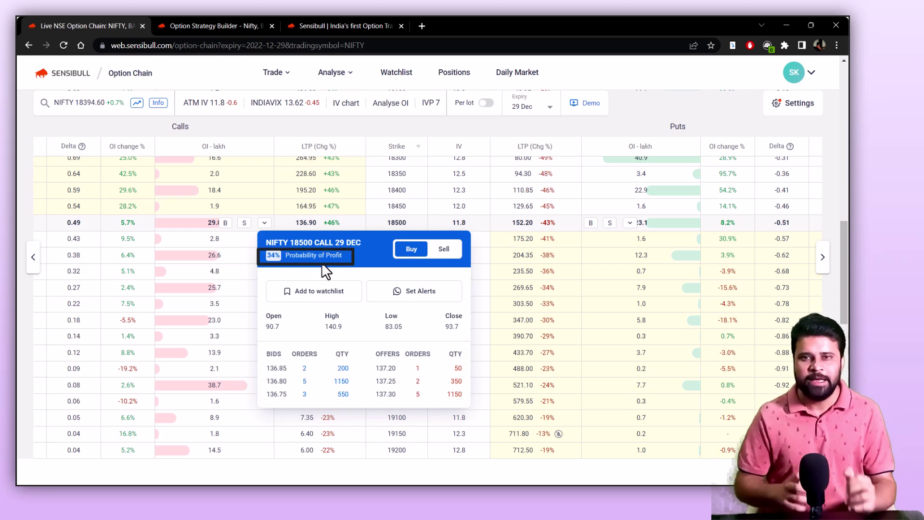
click(444, 249)
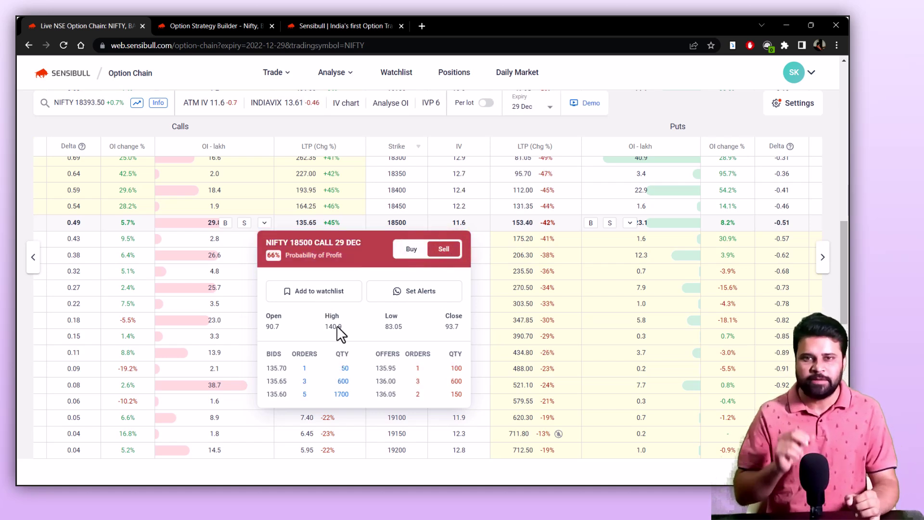
click(426, 293)
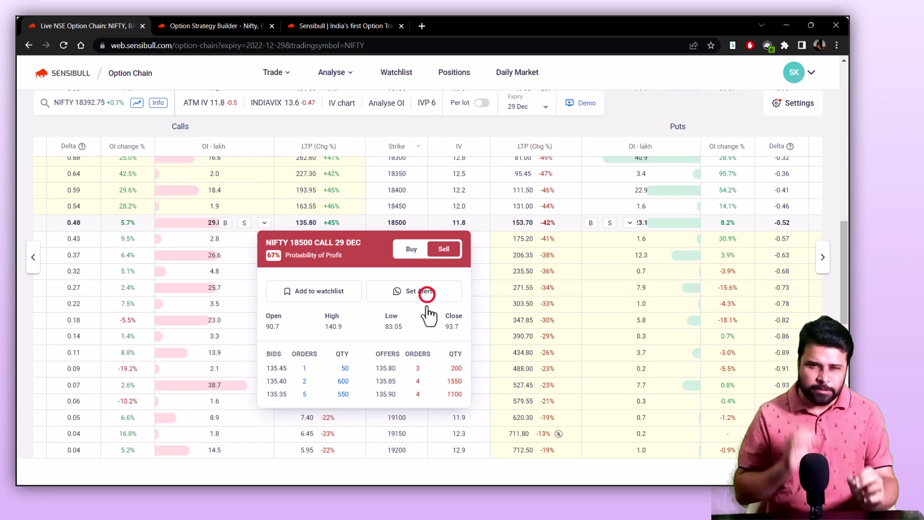
Set the 18500 29 Dec call alert to trigger when LTP goes above 200, and create it.
click(525, 324)
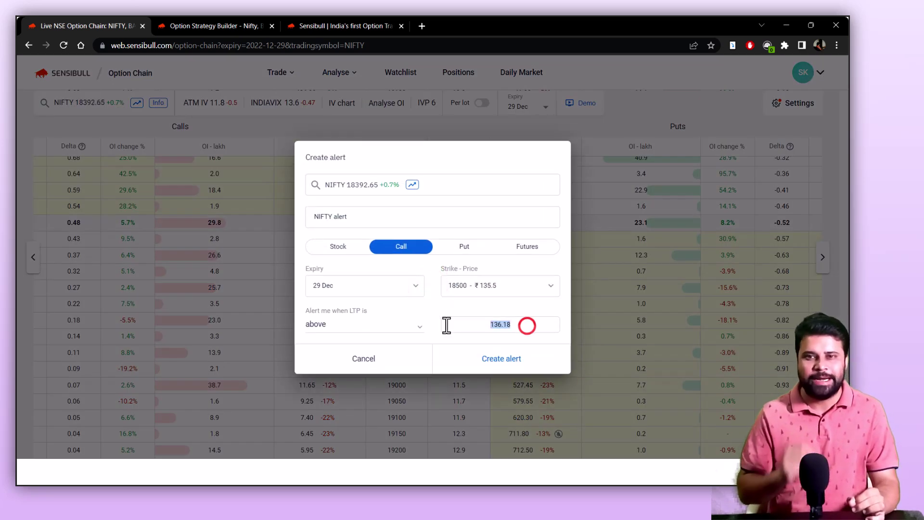
text(200)
drag(532, 324, 423, 325)
text(200)
click(515, 371)
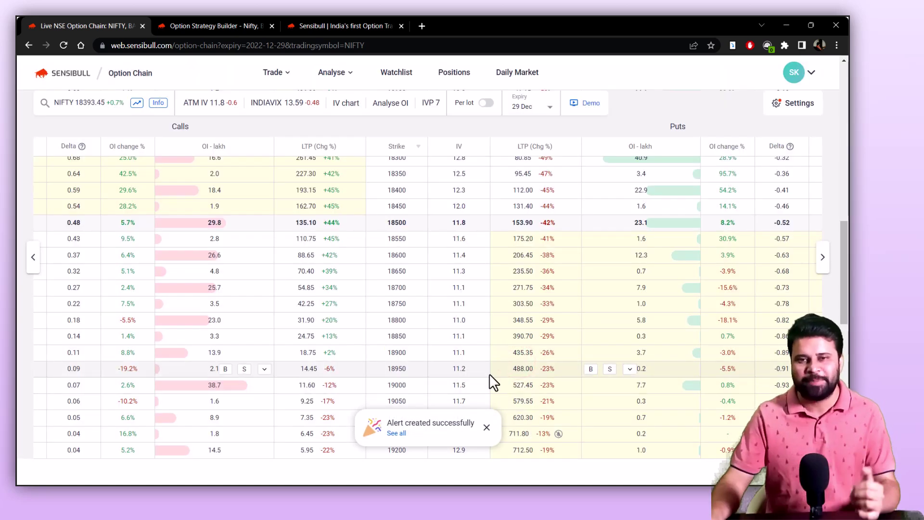
scroll(473, 372, up, 1)
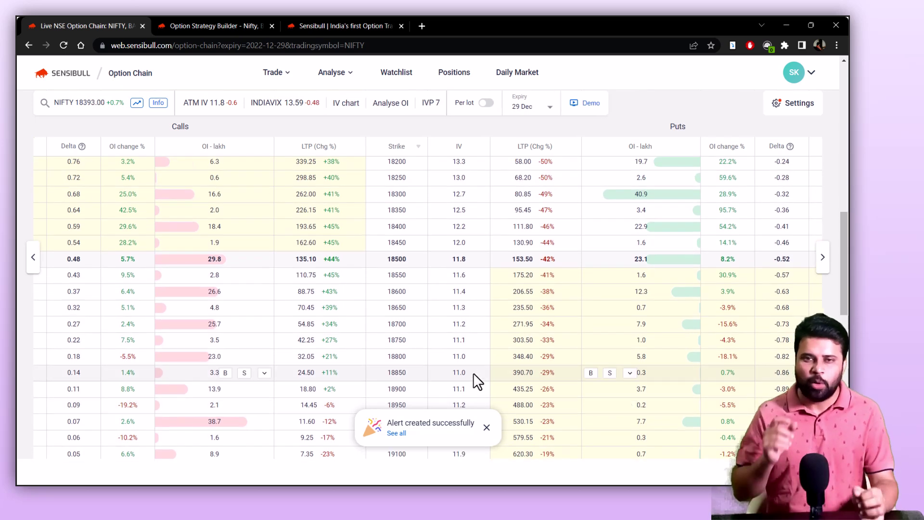
scroll(473, 373, up, 1)
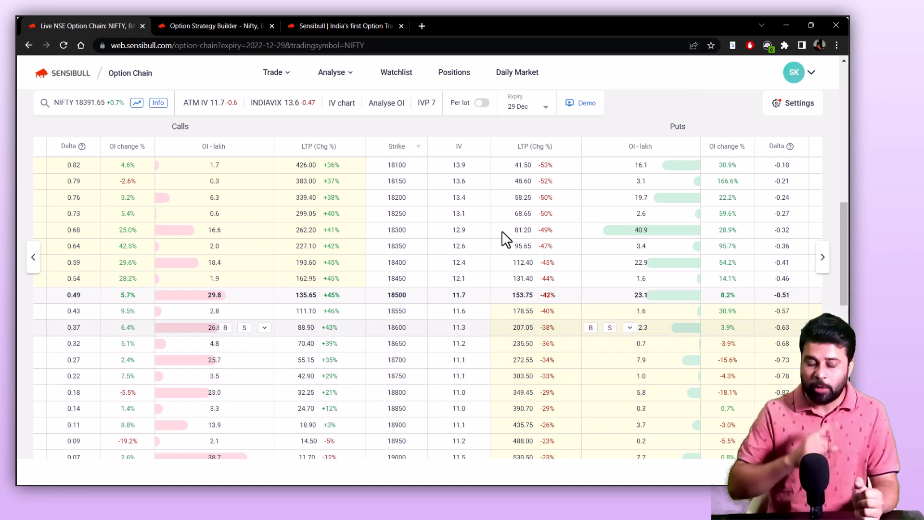
Try Analyse OI from the option chain, then return to the Sensibull home page.
click(380, 104)
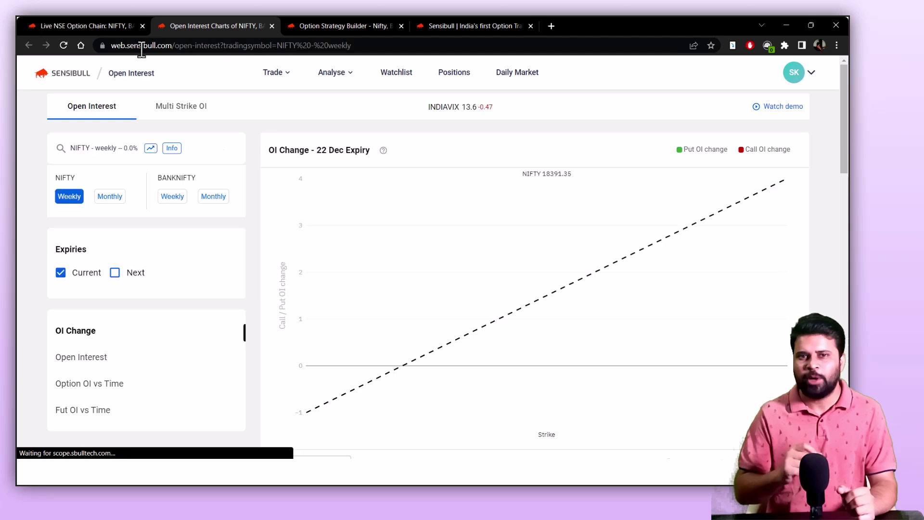
click(102, 26)
click(68, 77)
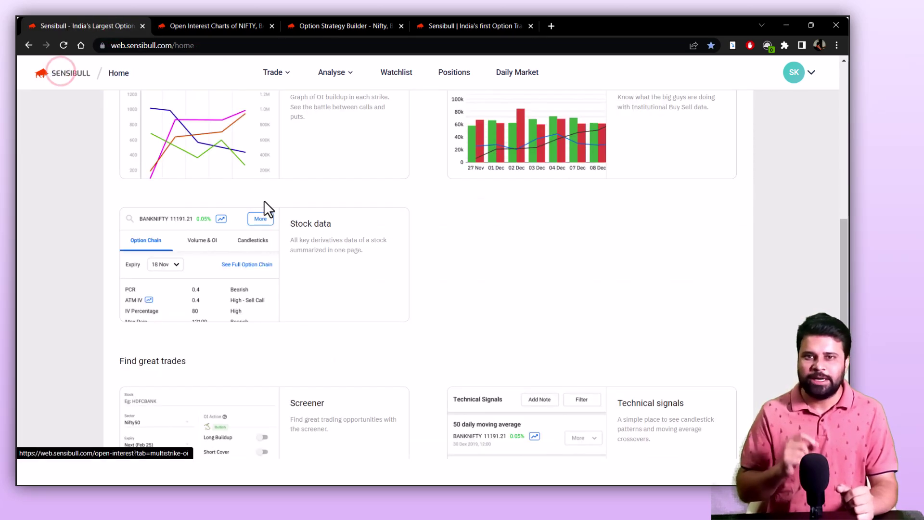
Open Analyse > Open Interest and scroll through the charts back to OI Change.
scroll(283, 202, up, 10)
click(334, 82)
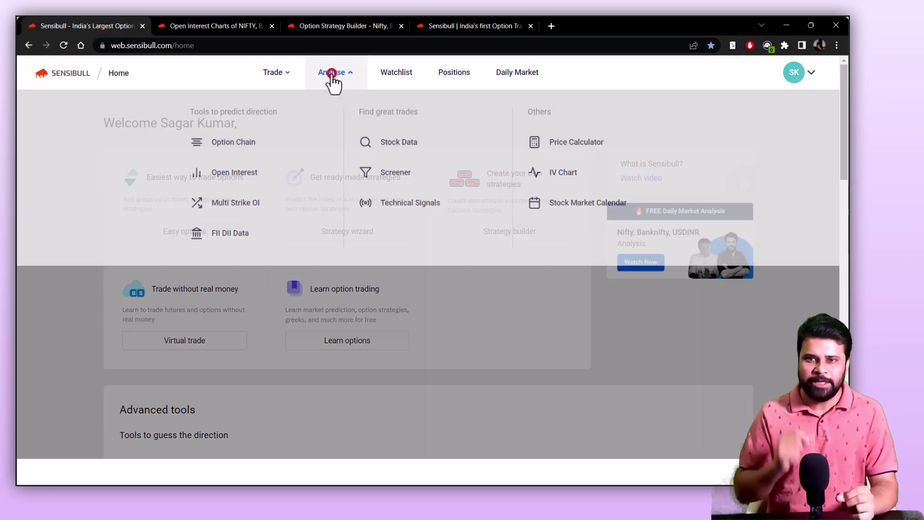
click(247, 178)
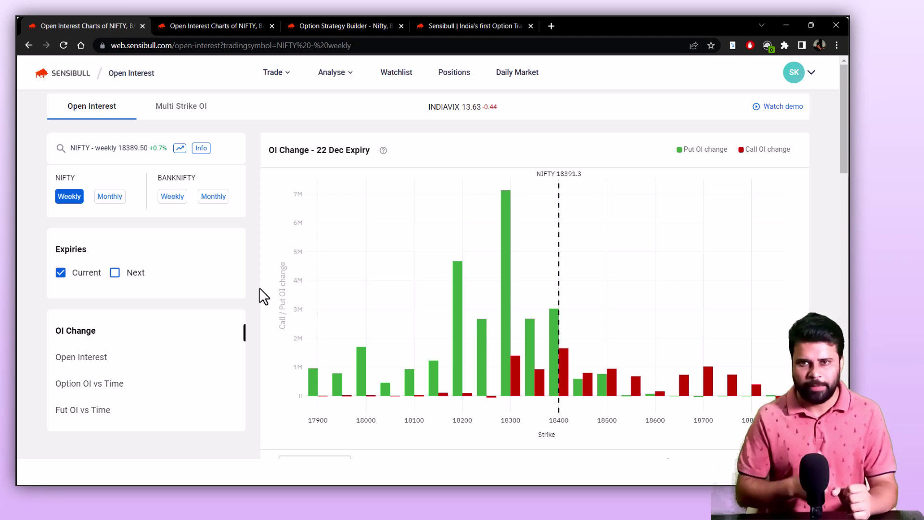
scroll(259, 287, down, 10)
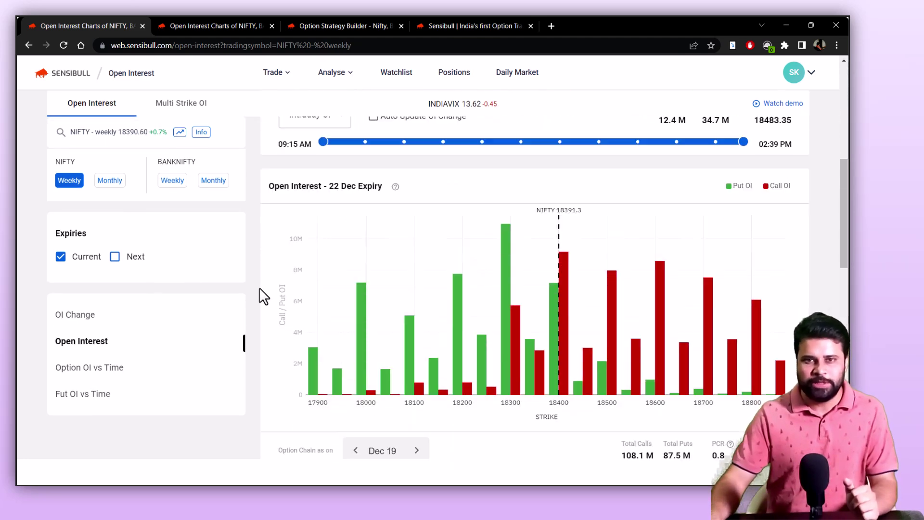
scroll(258, 288, down, 10)
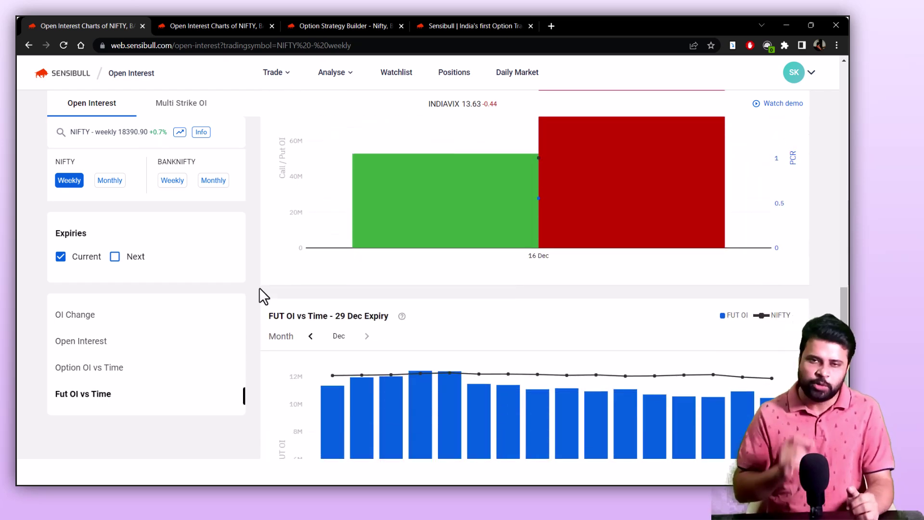
scroll(259, 287, up, 20)
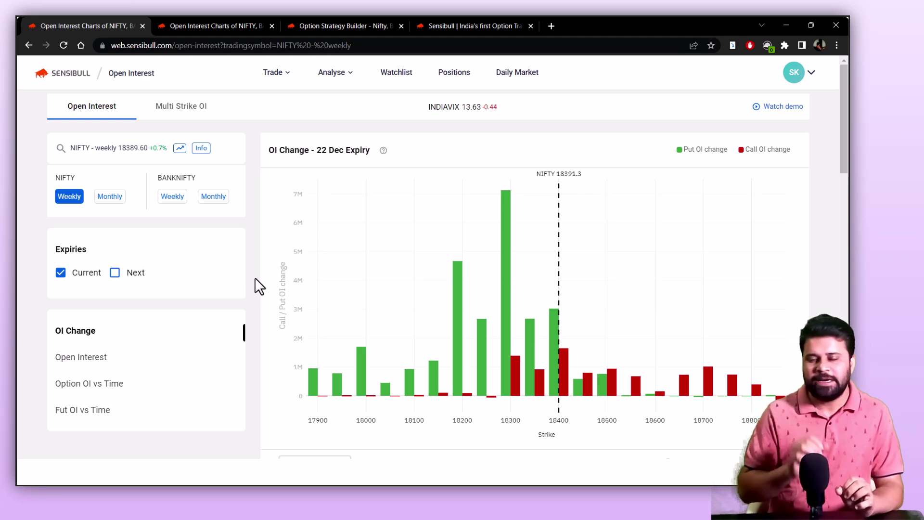
Load 'NIFTY - weekly' as the instrument and zoom the page out to 90%.
click(86, 153)
text(nifty)
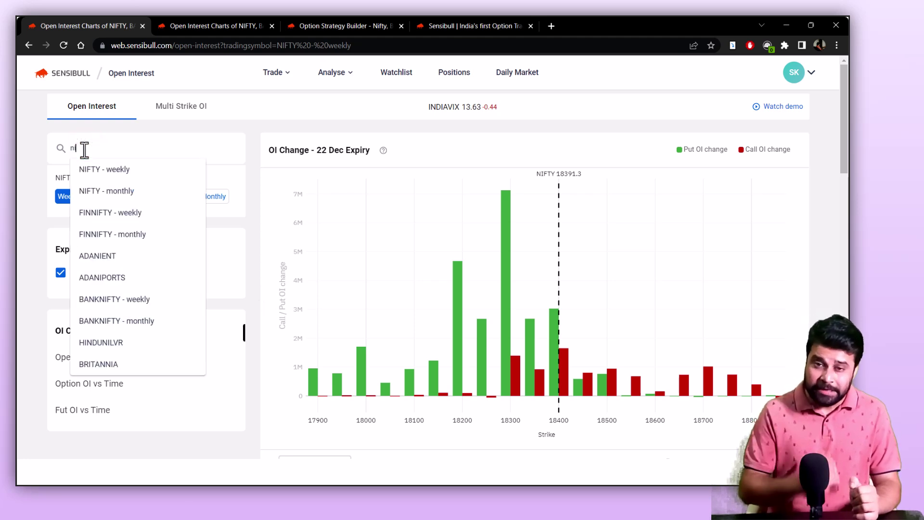
click(104, 171)
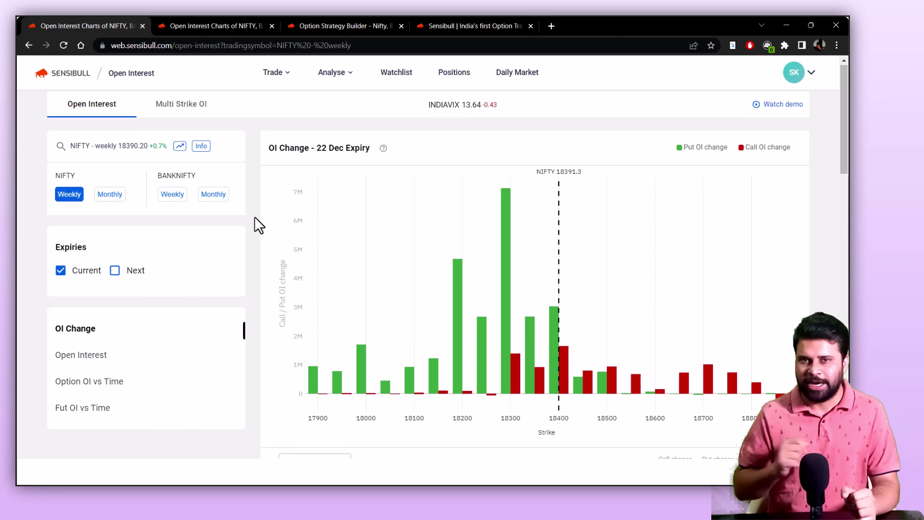
scroll(254, 217, down, 1)
key(ctrl+minus)
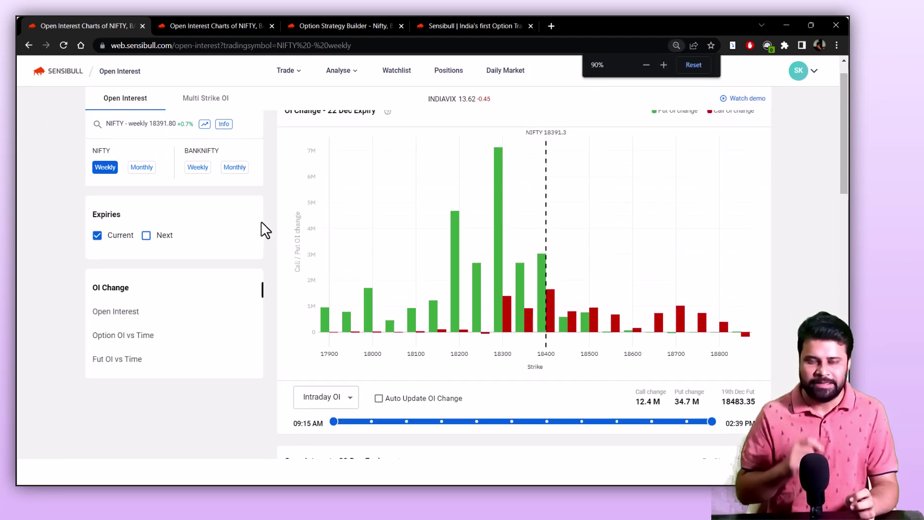
Keep intraday OI and scroll through the OI sections back to the 22 Dec OI Change chart.
click(339, 392)
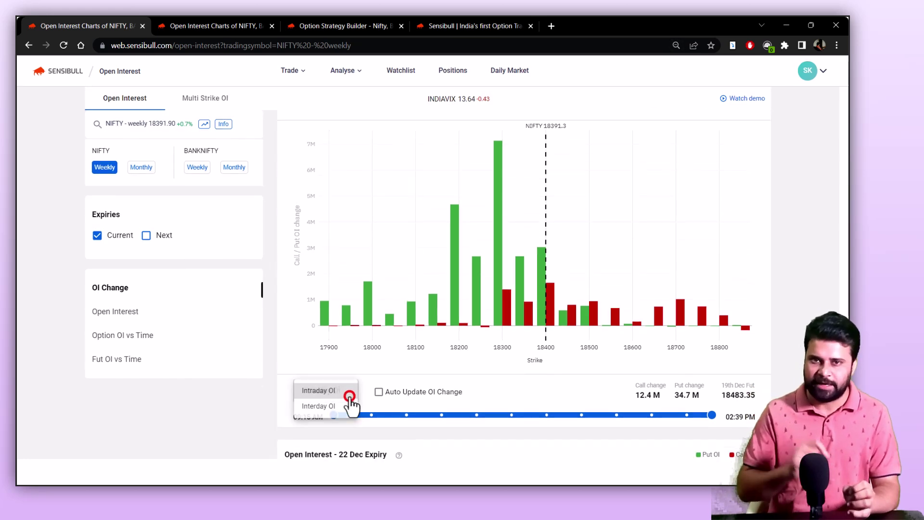
click(271, 308)
scroll(271, 308, down, 5)
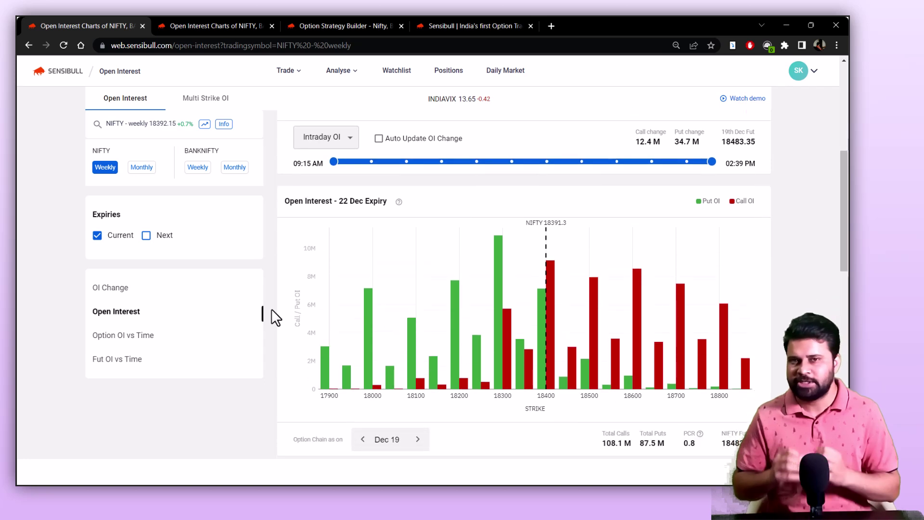
scroll(270, 308, down, 1)
scroll(272, 310, down, 8)
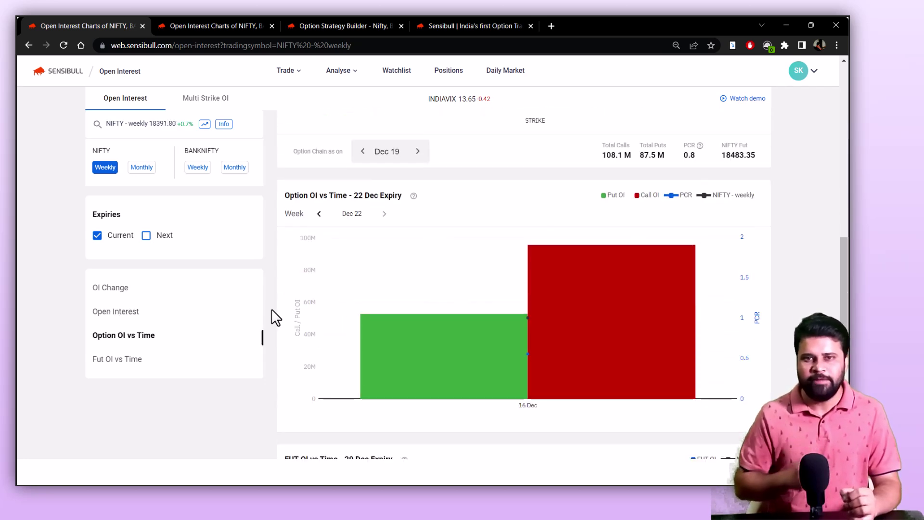
scroll(270, 308, down, 7)
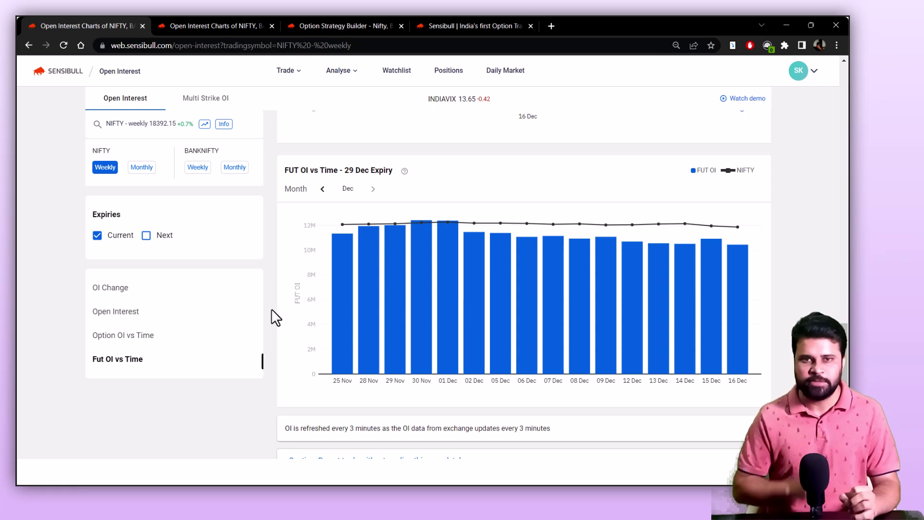
scroll(270, 317, up, 20)
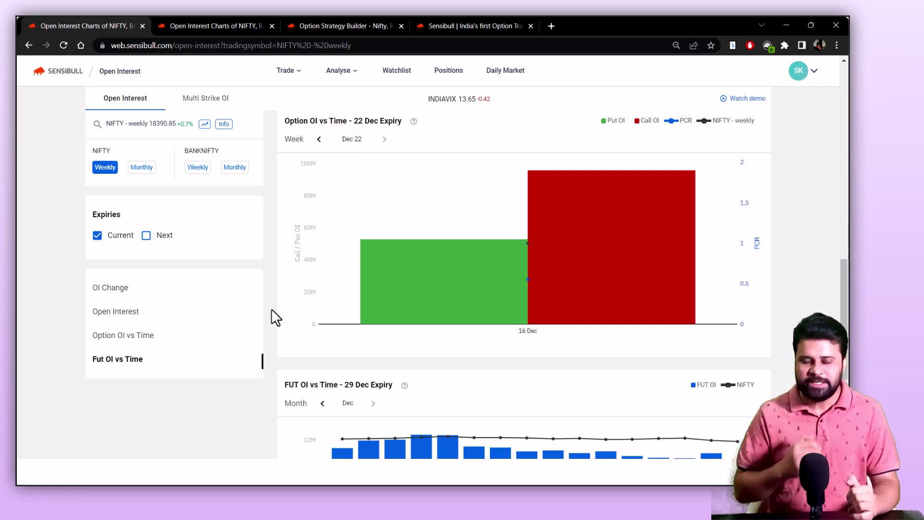
scroll(270, 313, up, 2)
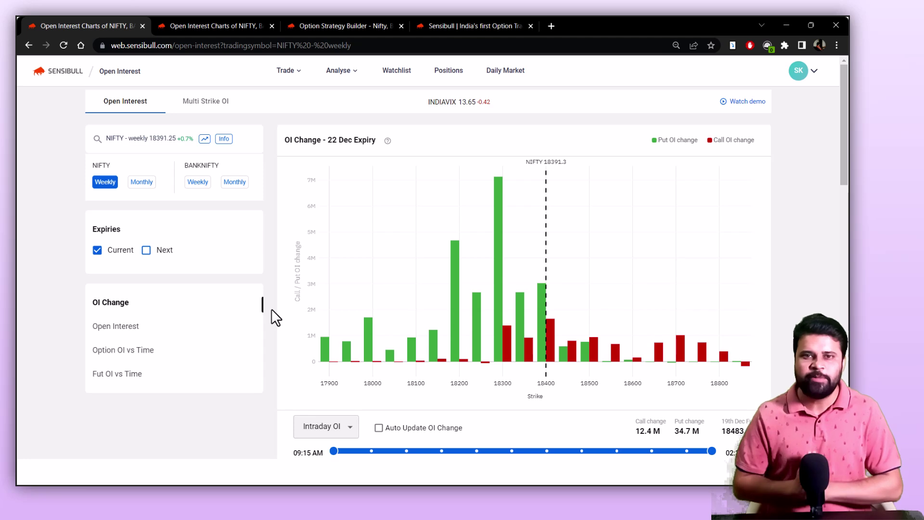
scroll(270, 308, down, 1)
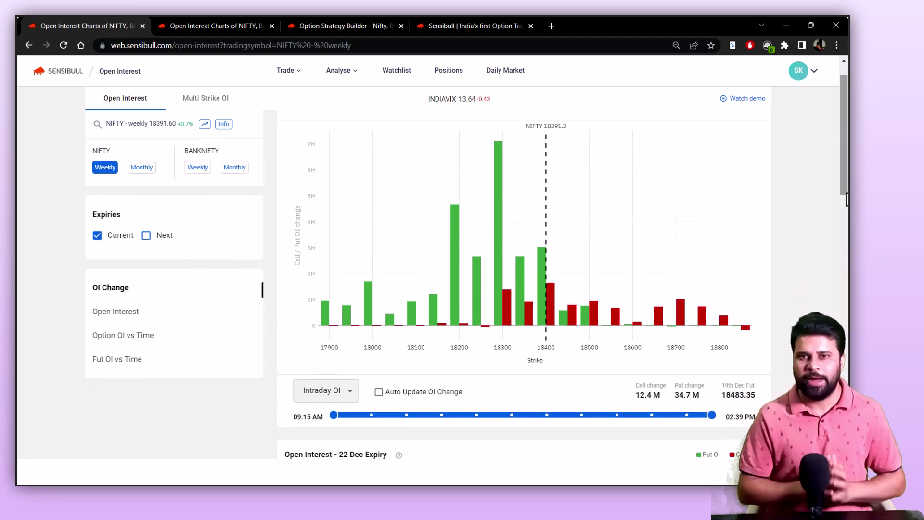
Check the intraday versus interday OI options, leaving intraday selected.
drag(843, 166, 843, 161)
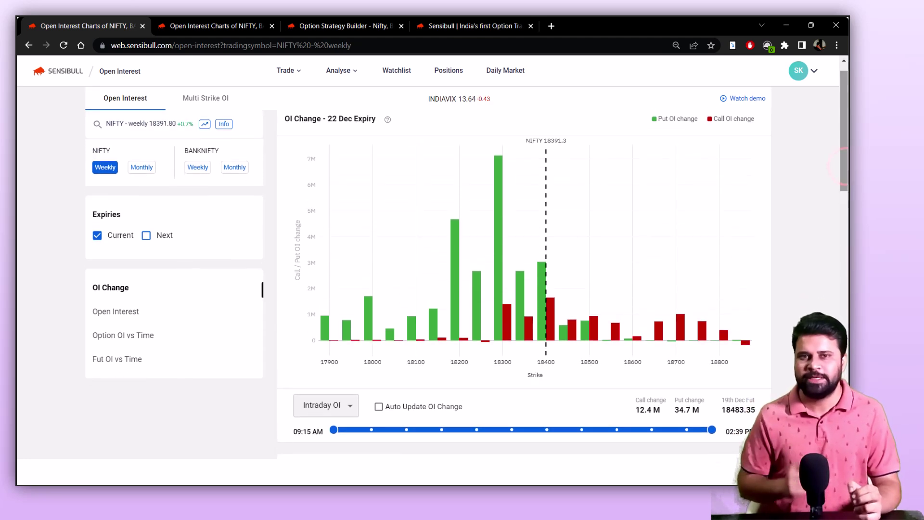
click(343, 407)
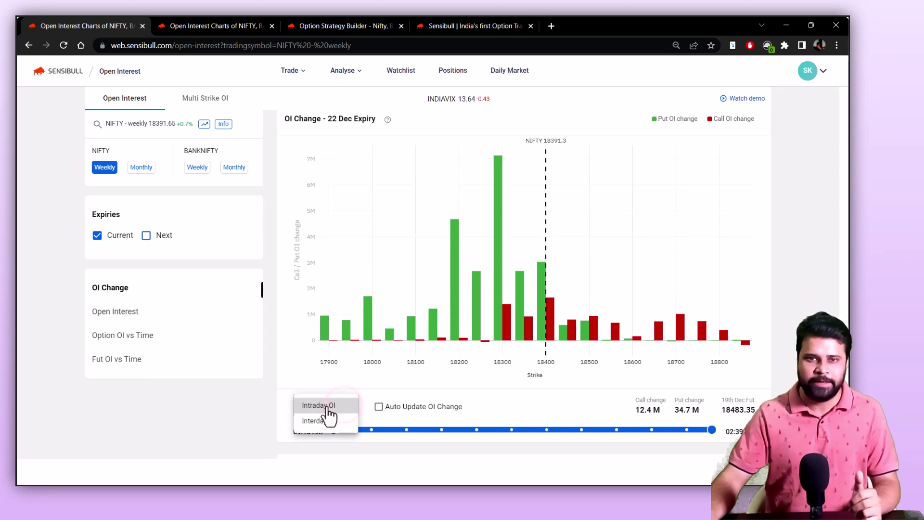
click(261, 403)
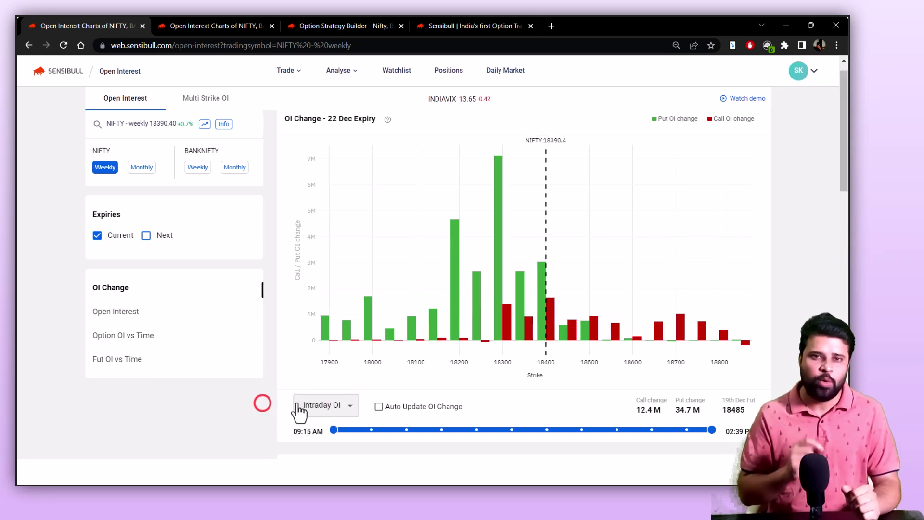
click(322, 407)
click(275, 401)
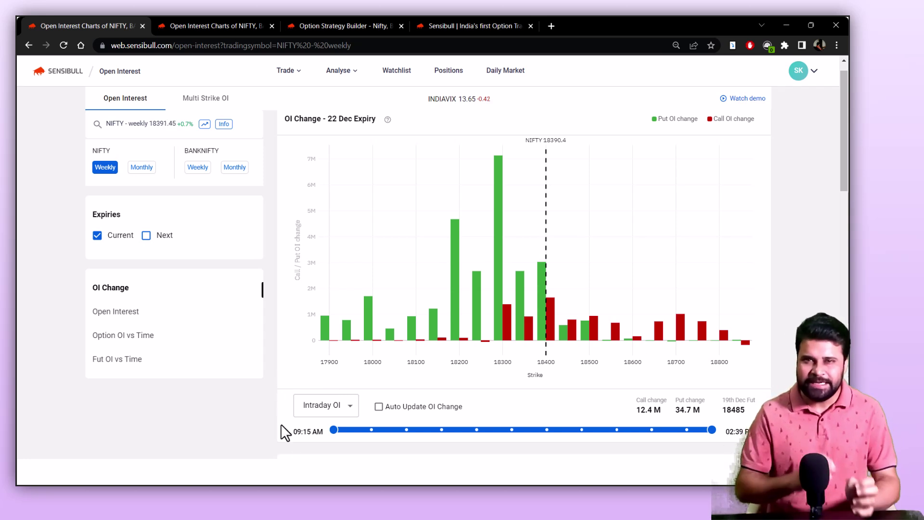
Narrow the time window to 10:24 AM–12:57 PM and tick 'Auto Update OI Change'.
drag(334, 429, 421, 436)
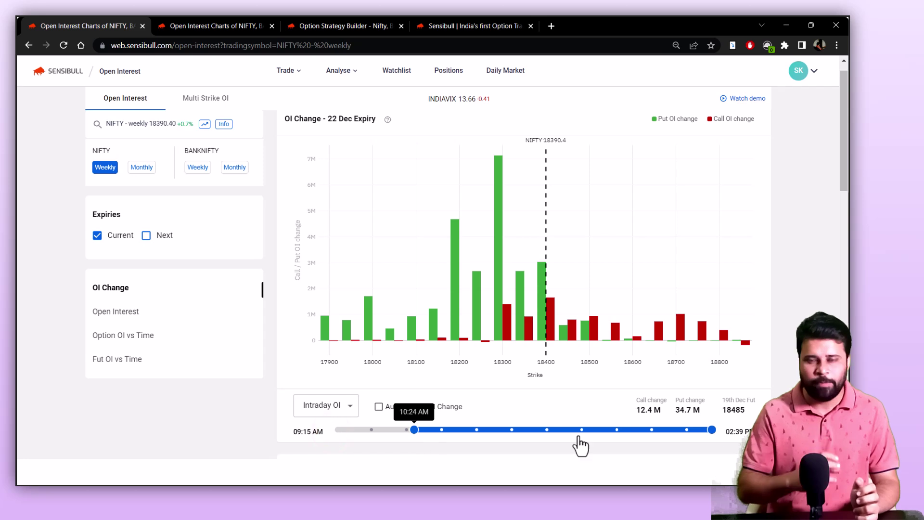
drag(709, 431, 596, 438)
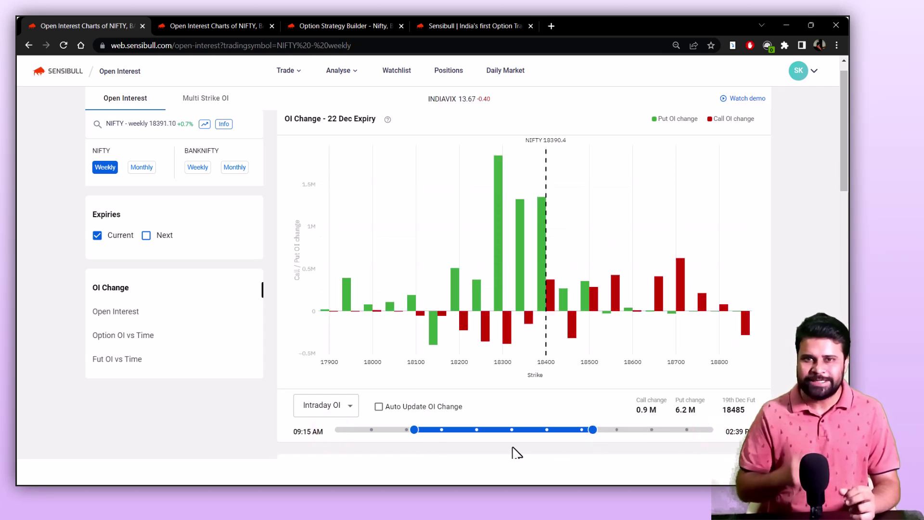
click(378, 407)
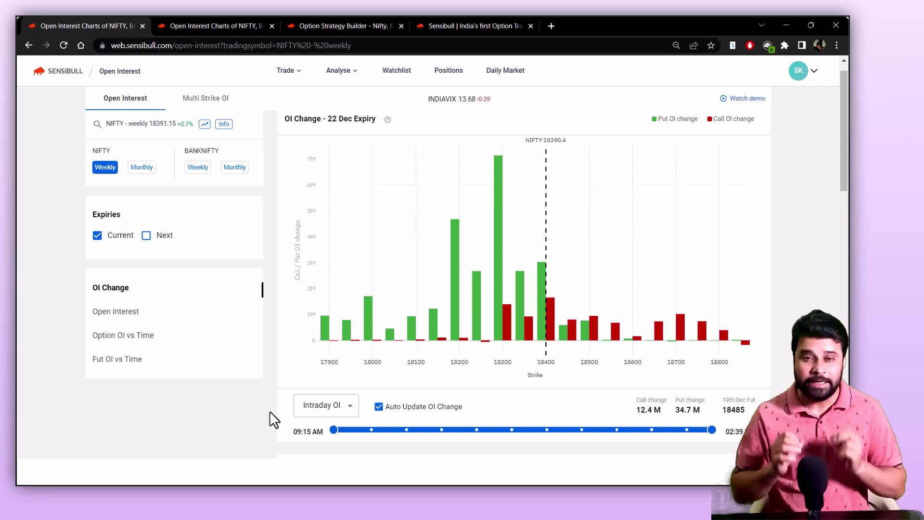
Switch the OI change chart to Interday OI comparison.
scroll(270, 410, down, 1)
click(341, 371)
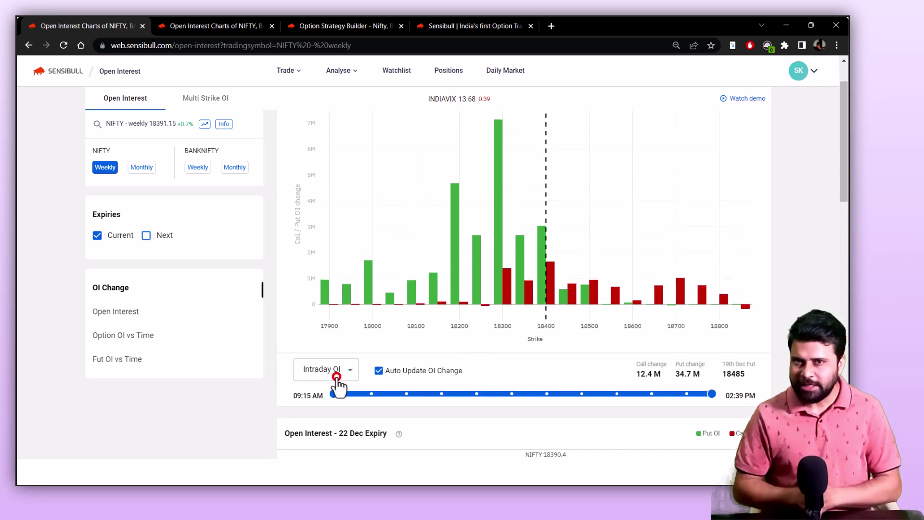
click(318, 385)
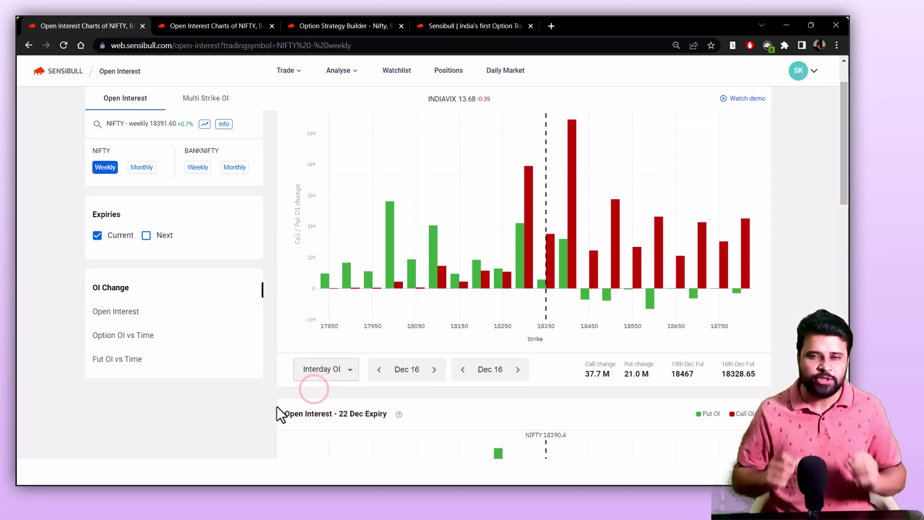
scroll(270, 401, up, 1)
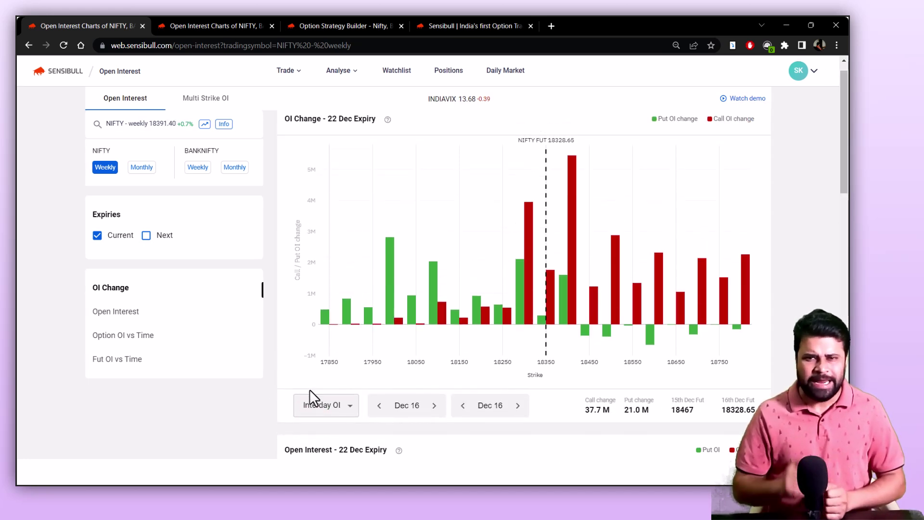
Step the comparison start date back to Dec 12, then show the Open Interest chart.
click(380, 406)
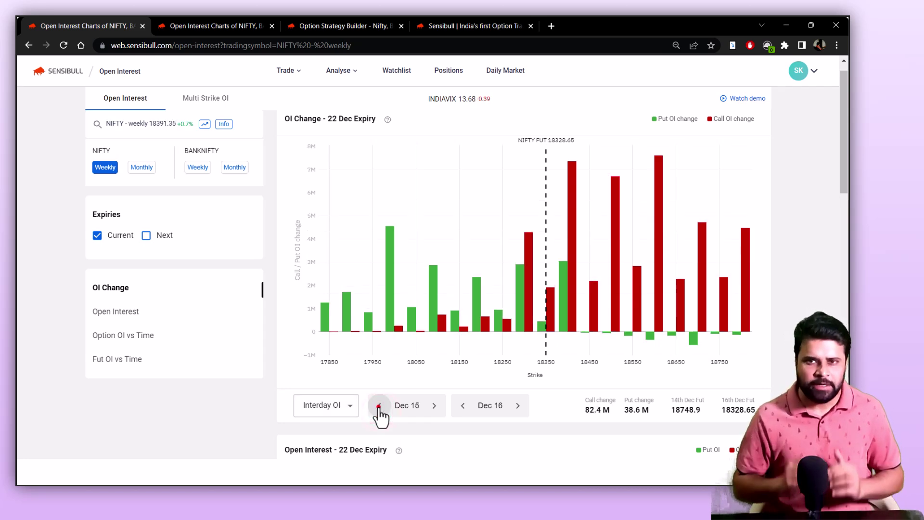
click(378, 407)
click(379, 406)
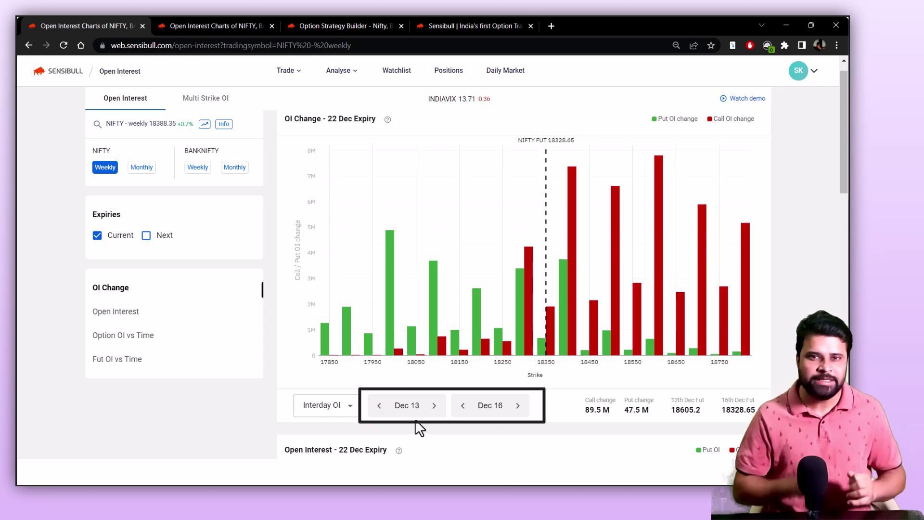
click(379, 405)
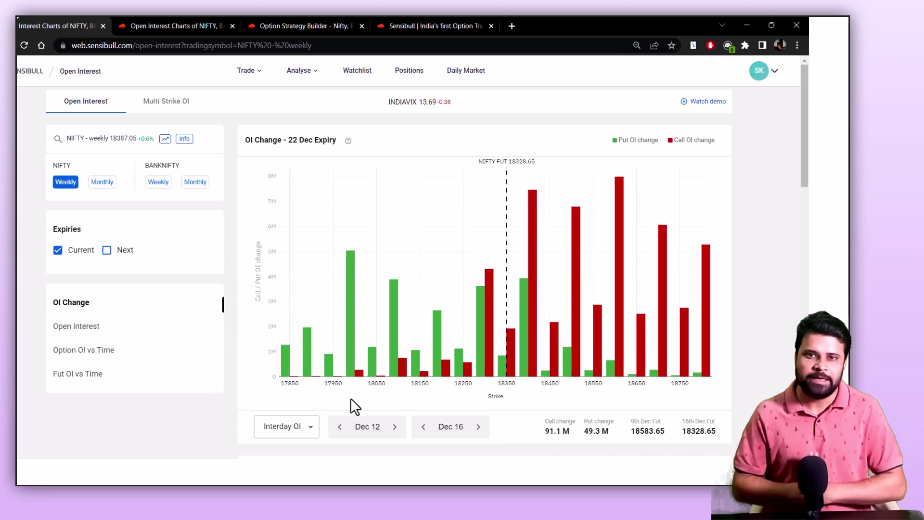
click(111, 327)
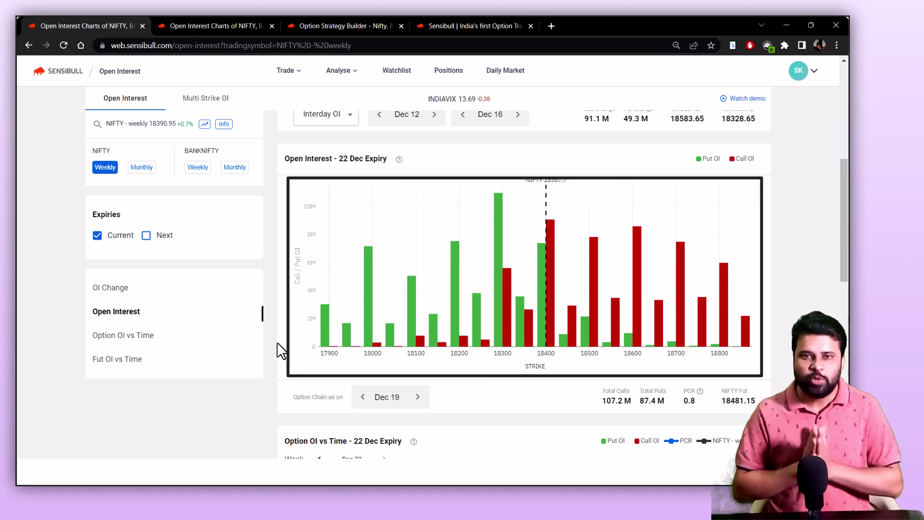
click(362, 396)
click(362, 397)
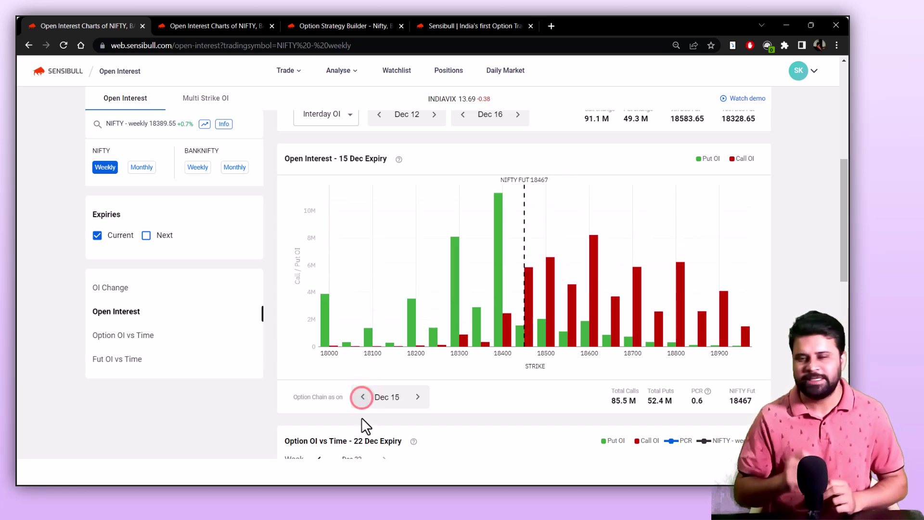
click(363, 396)
click(419, 395)
click(418, 397)
click(418, 397)
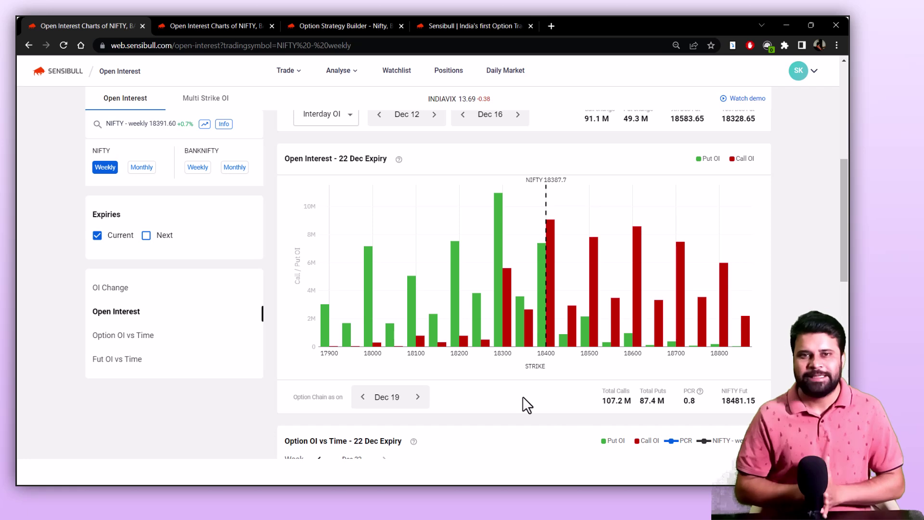
Step the Option OI vs Time chart back two weeks to the 08 Dec expiry.
scroll(272, 339, down, 5)
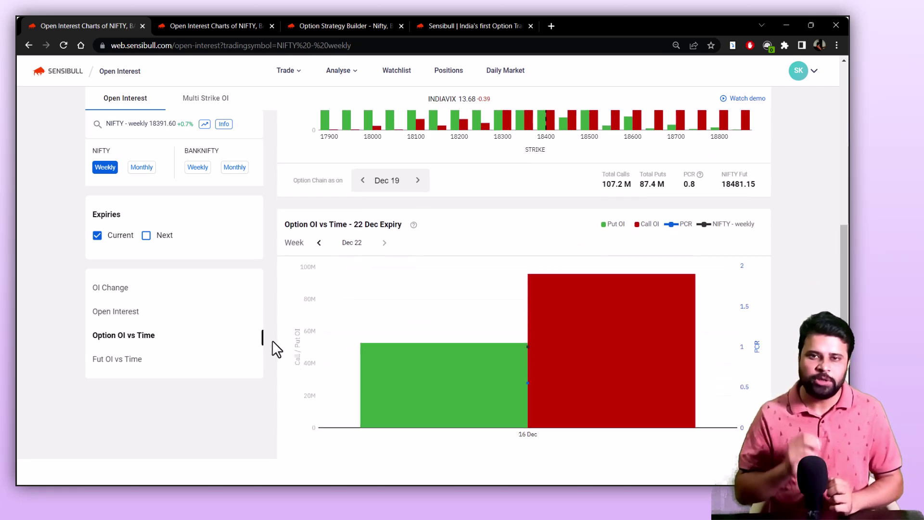
scroll(271, 341, down, 1)
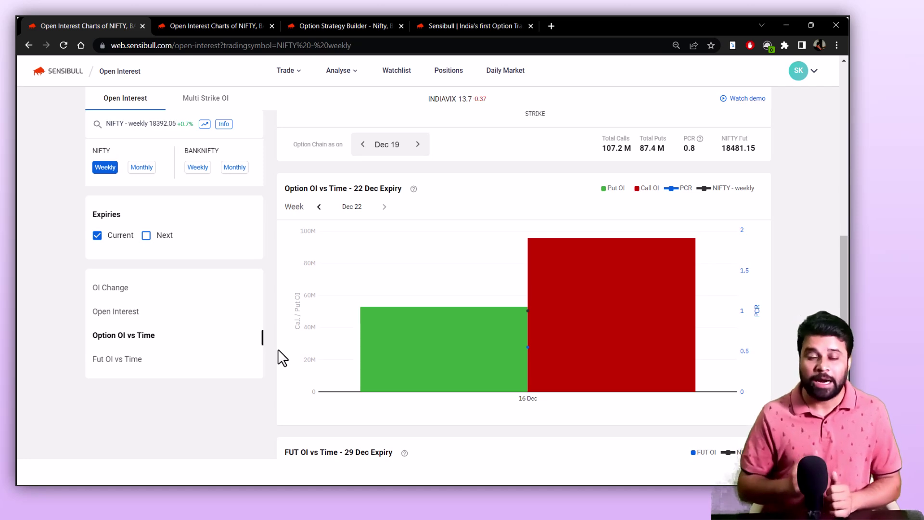
click(318, 207)
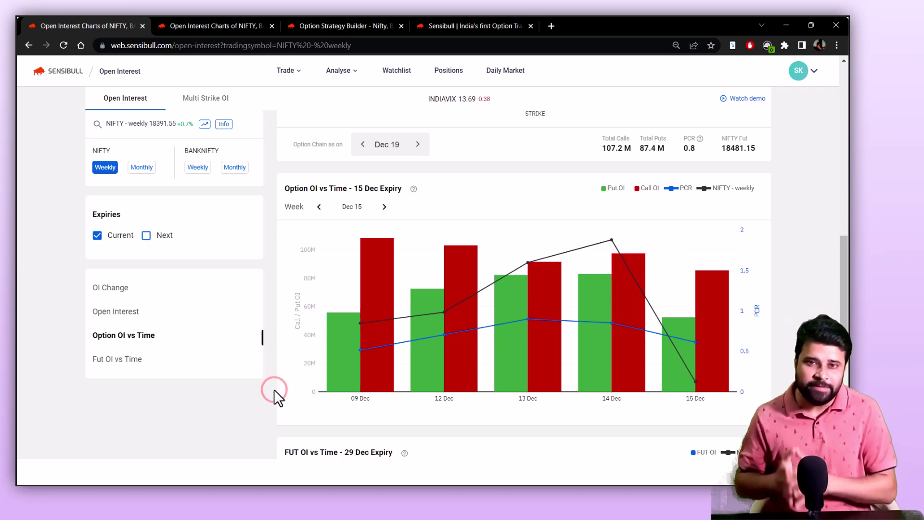
click(319, 206)
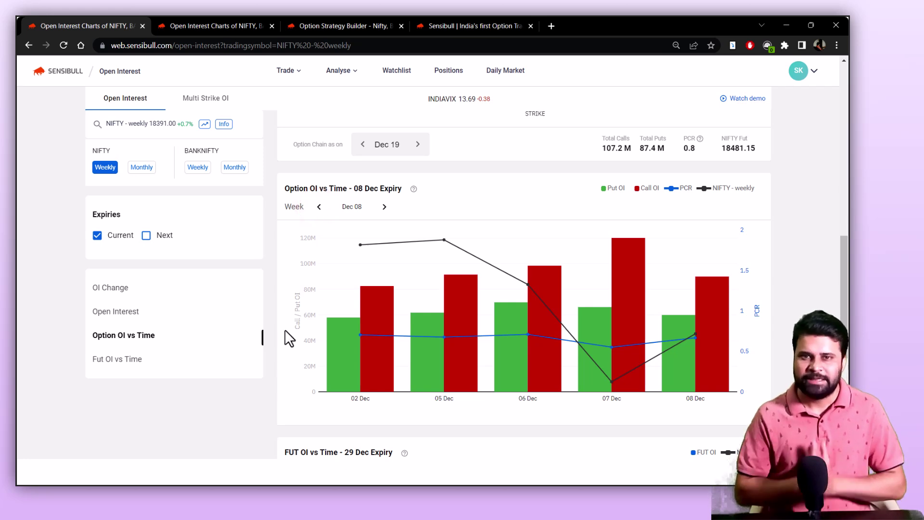
scroll(277, 304, down, 5)
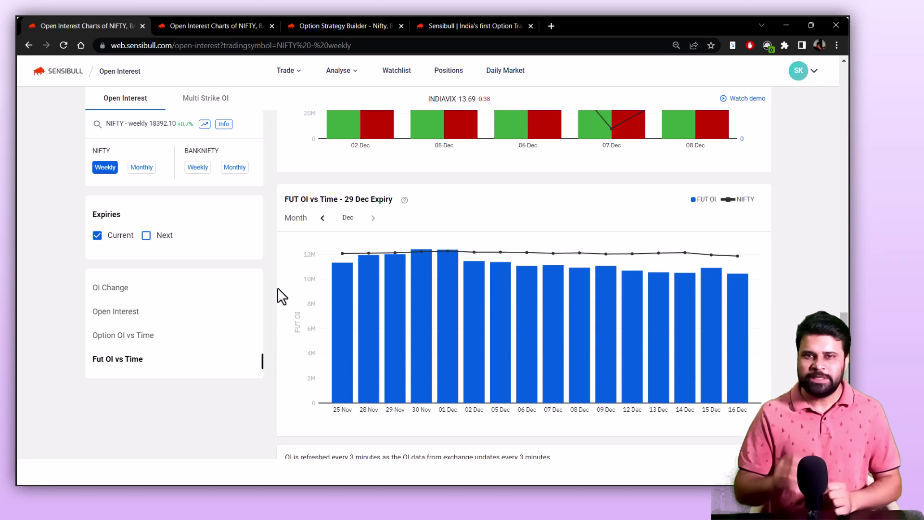
Show futures OI for the 24 Nov expiry, then the 22 Dec Open Interest chart.
click(322, 218)
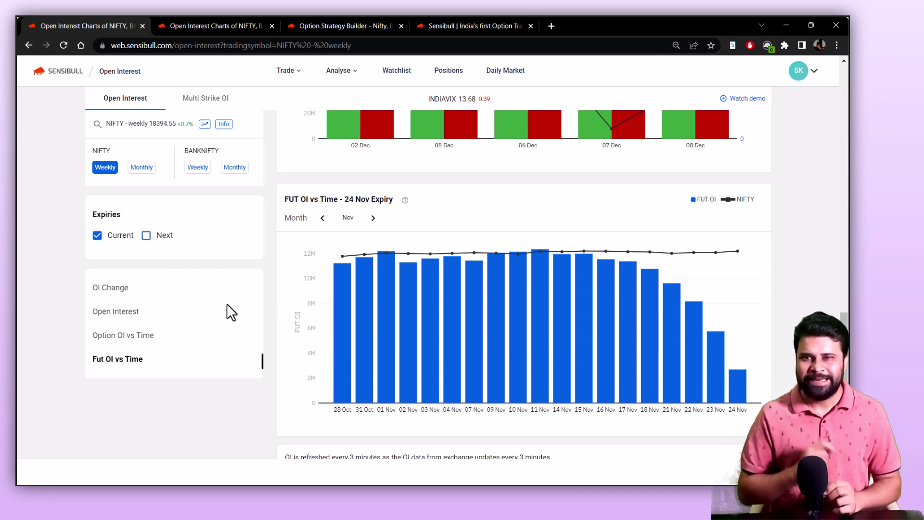
click(246, 316)
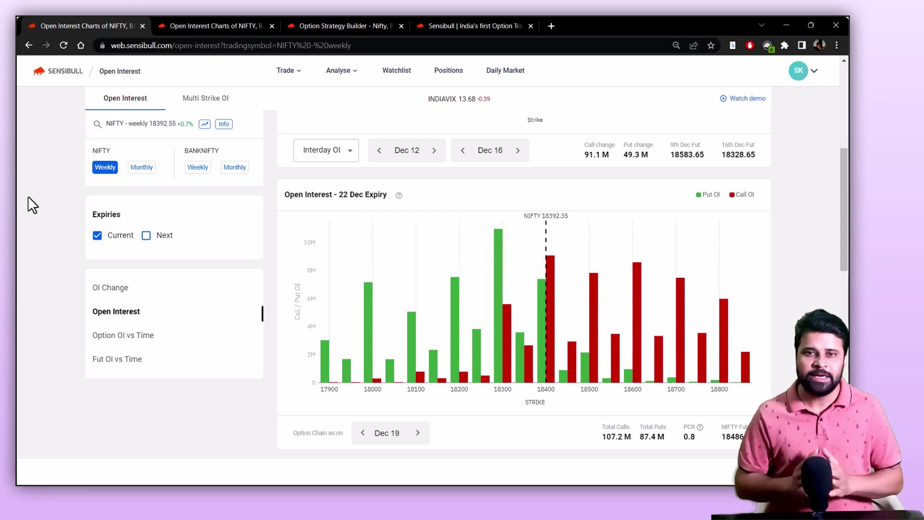
Switch to NIFTY Monthly, compare Dec and Jan expiry OI back to Dec only, then open Multi Strike OI.
click(142, 168)
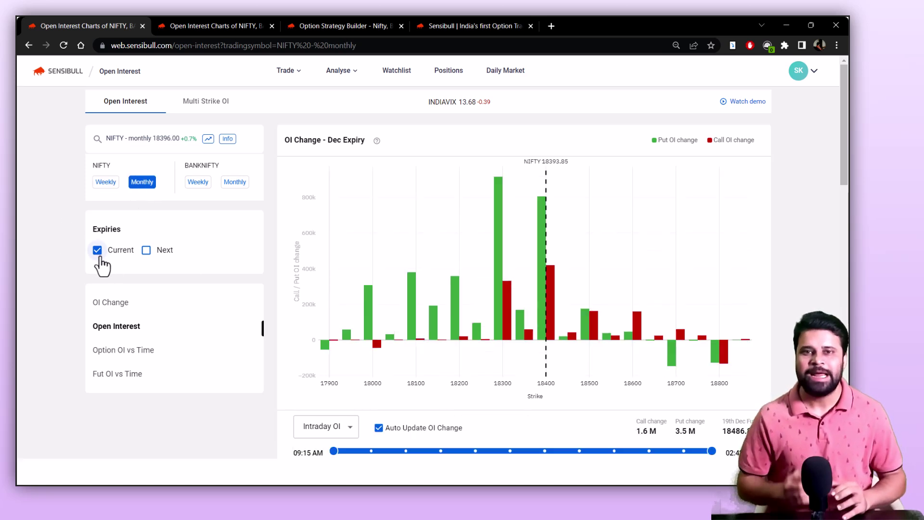
scroll(272, 270, down, 5)
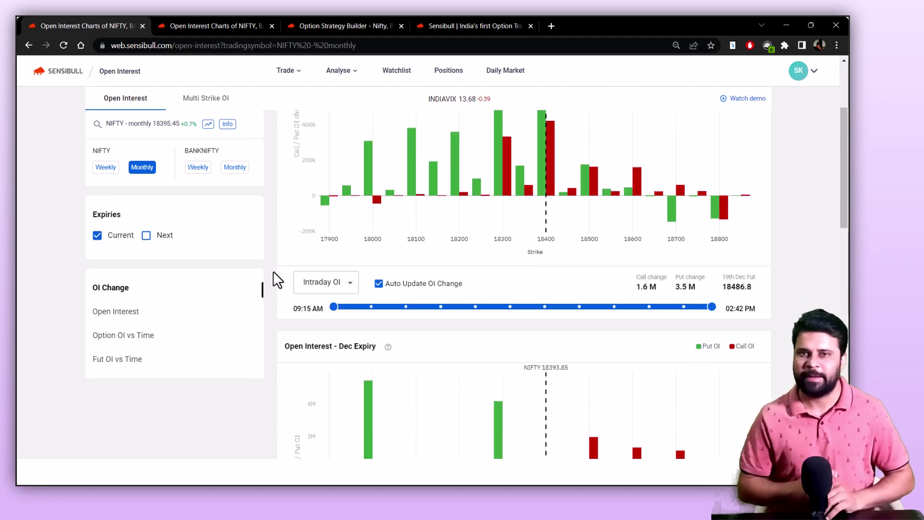
click(146, 236)
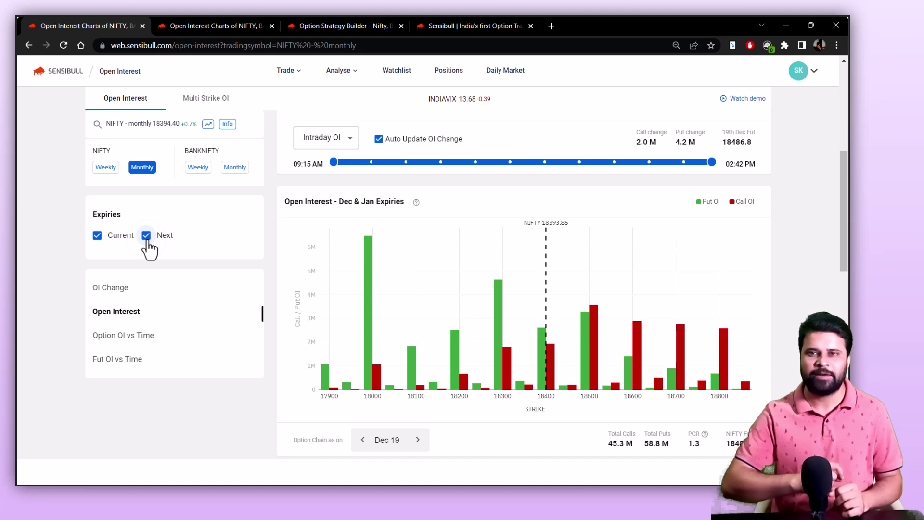
click(97, 236)
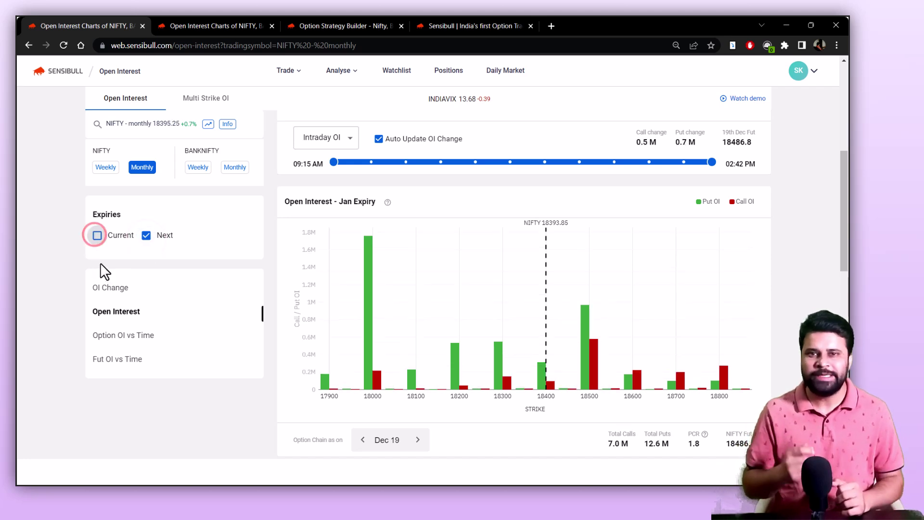
click(97, 235)
click(145, 235)
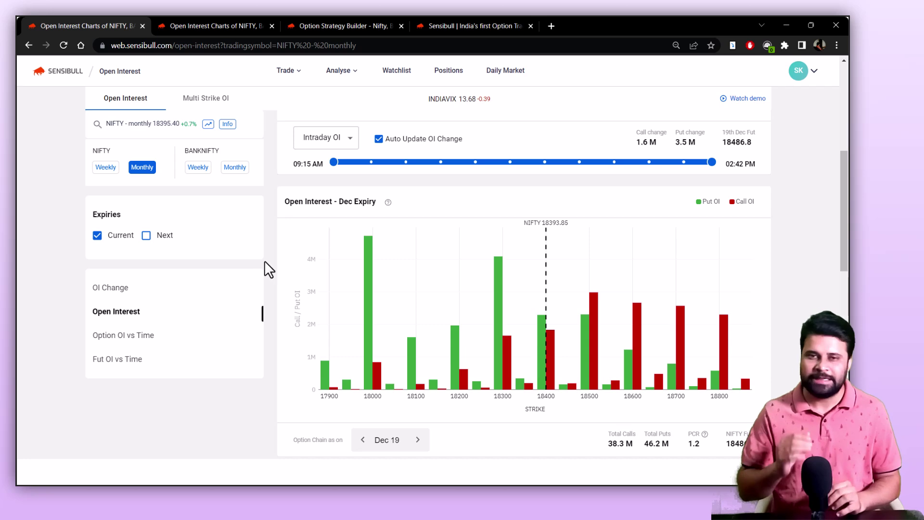
scroll(266, 259, up, 6)
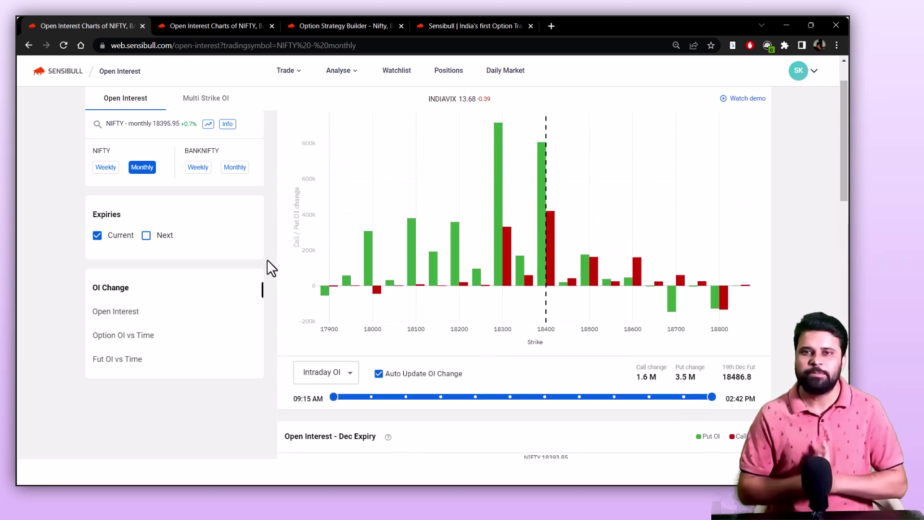
click(205, 103)
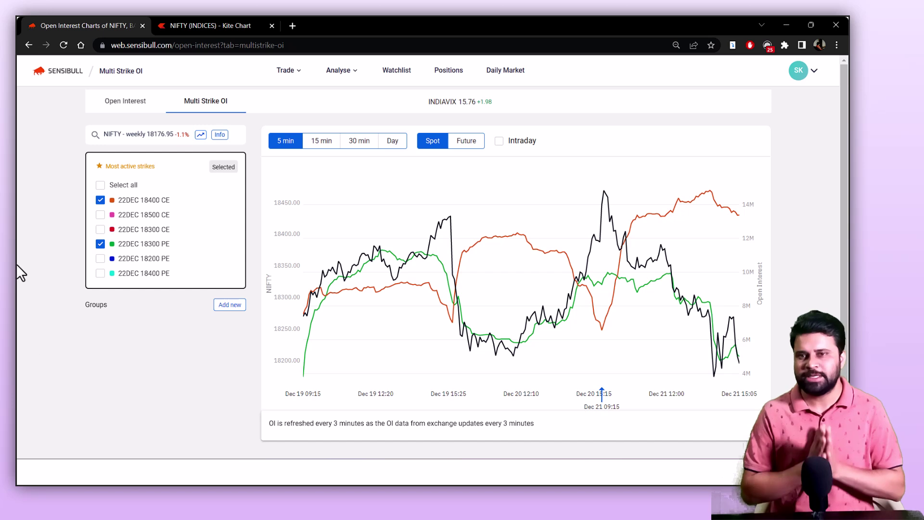
Pick 'NIFTY - weekly' as the underlying and toggle Select all strikes on and off.
click(119, 136)
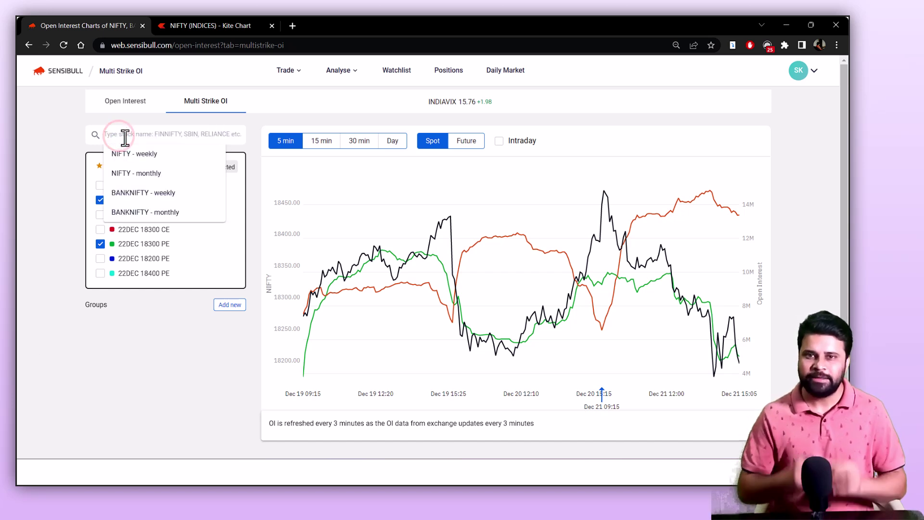
text(nifty)
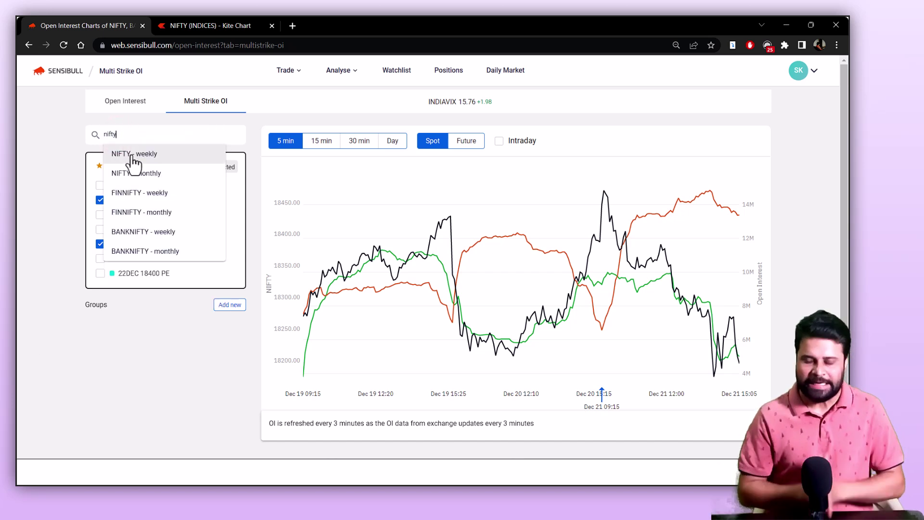
click(129, 154)
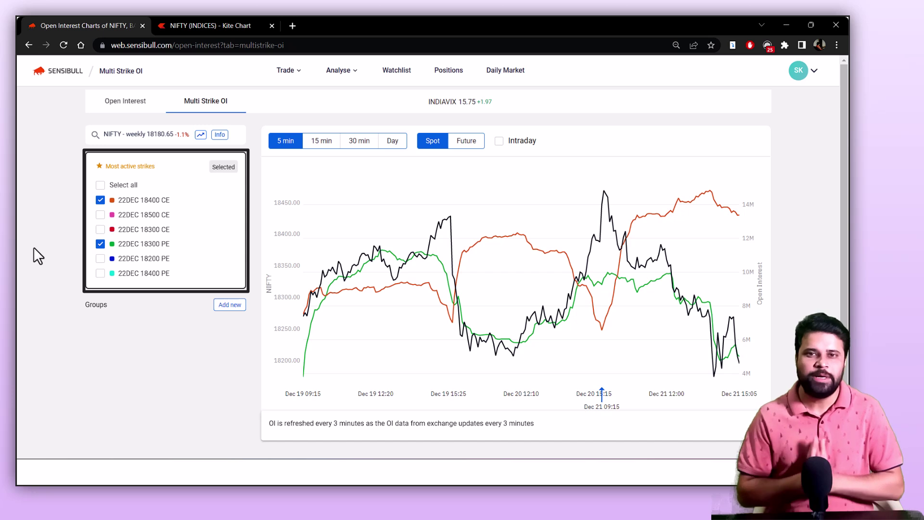
click(100, 185)
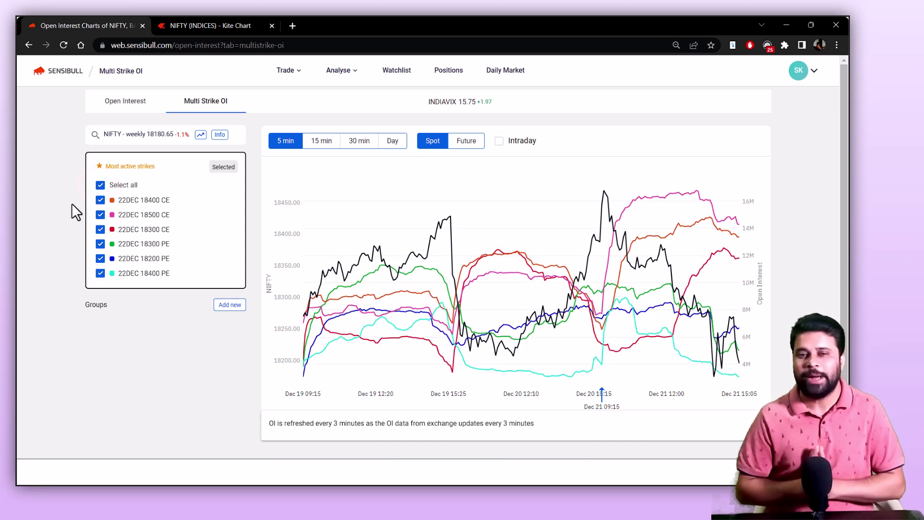
click(101, 186)
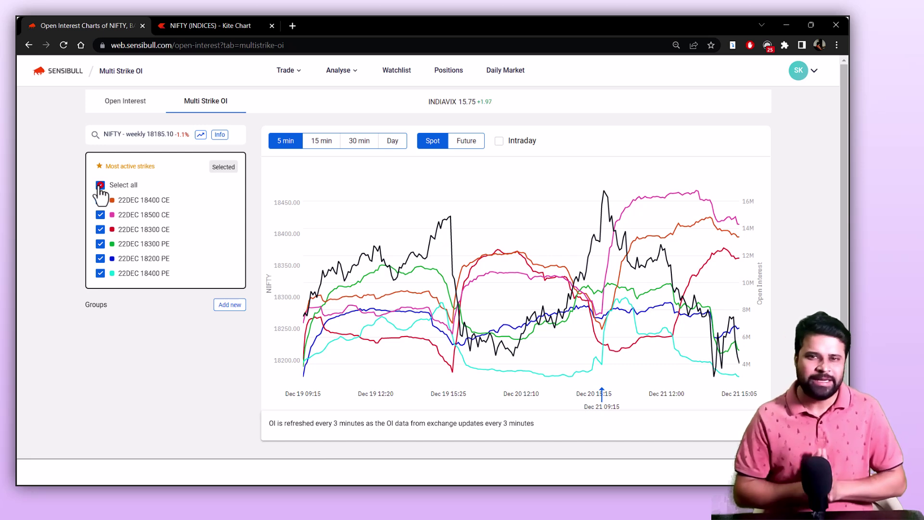
Create Group 1 with the 18300 and 18400 calls and puts, and plot it.
click(230, 307)
click(95, 328)
click(96, 364)
click(142, 364)
click(142, 327)
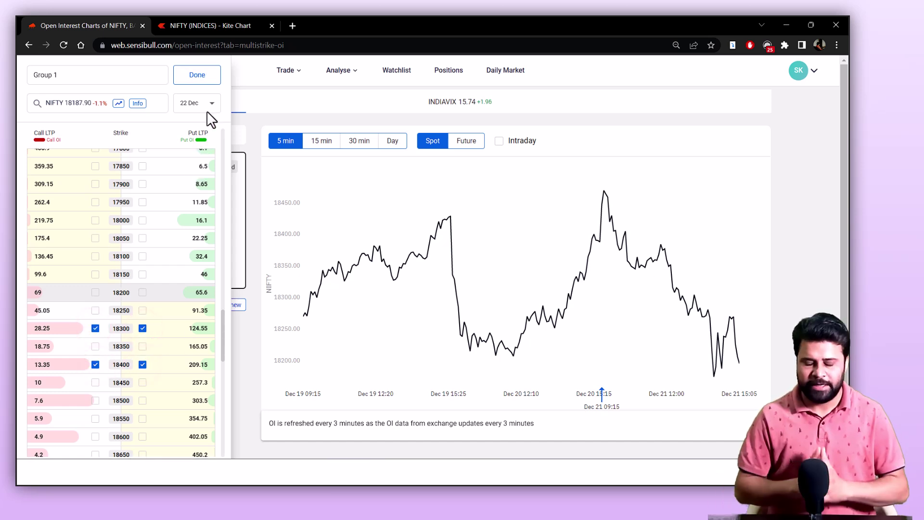
click(198, 77)
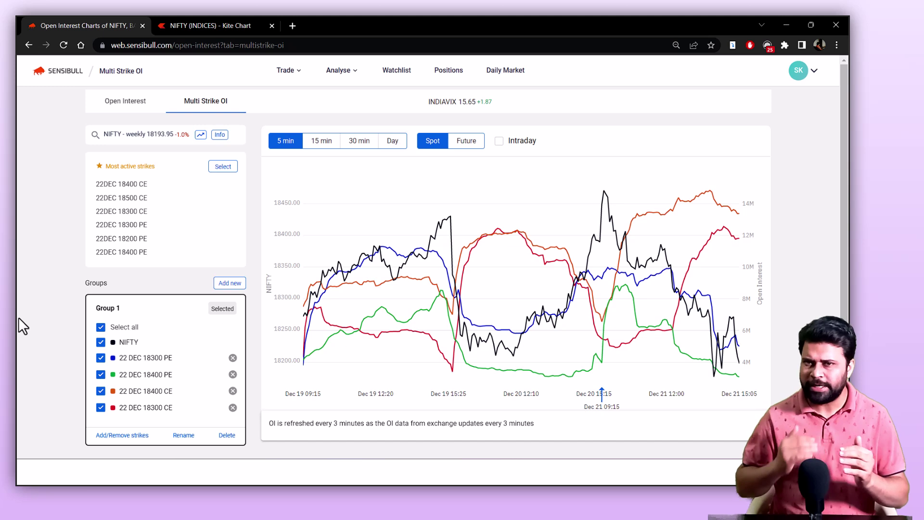
mouse_move(469, 273)
mouse_down()
mouse_move(486, 247)
mouse_move(492, 255)
mouse_up()
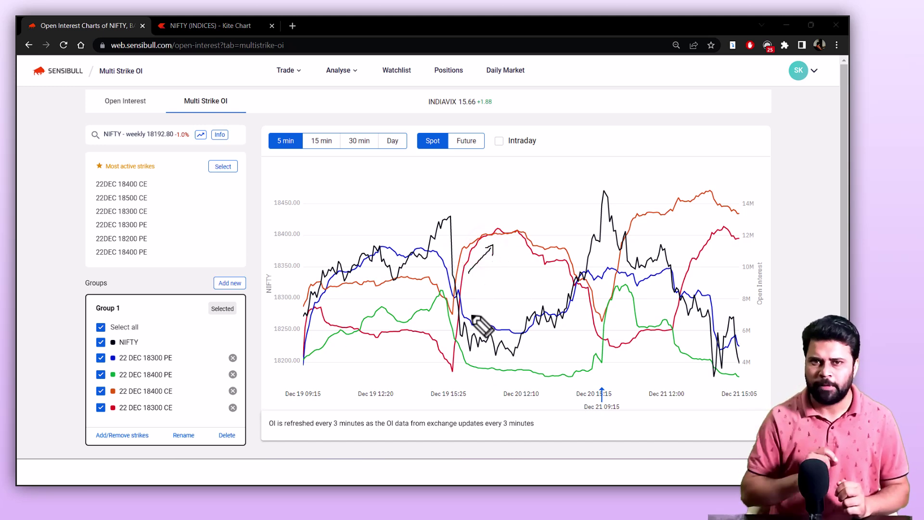
drag(464, 347, 503, 366)
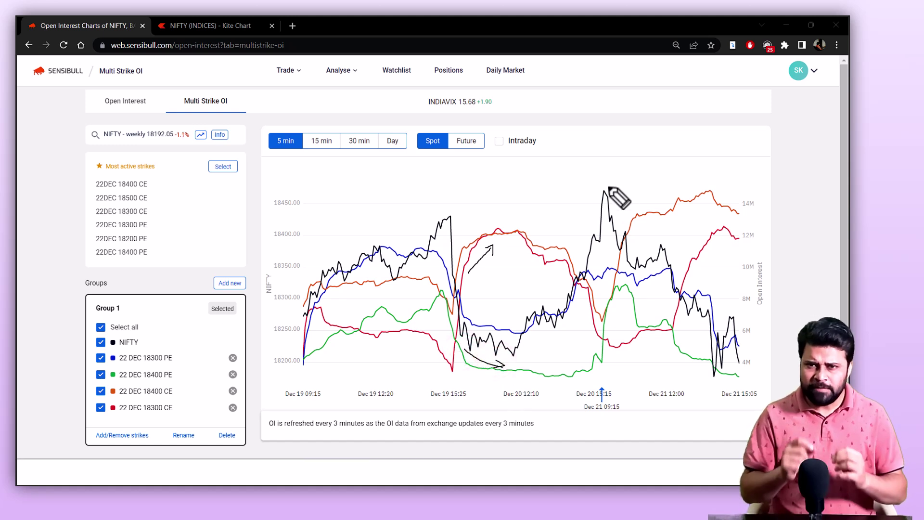
drag(607, 186, 609, 189)
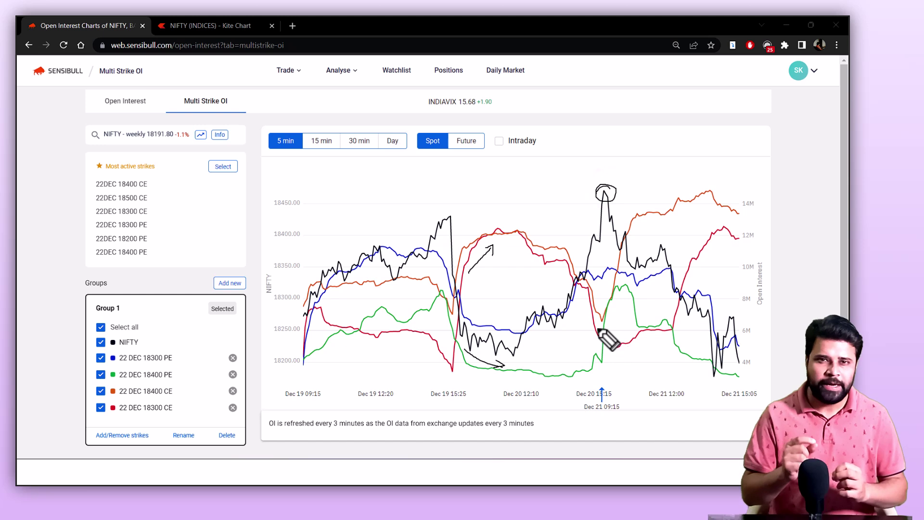
mouse_move(598, 320)
mouse_down()
mouse_move(634, 262)
mouse_move(633, 238)
mouse_move(621, 226)
mouse_move(642, 242)
mouse_up()
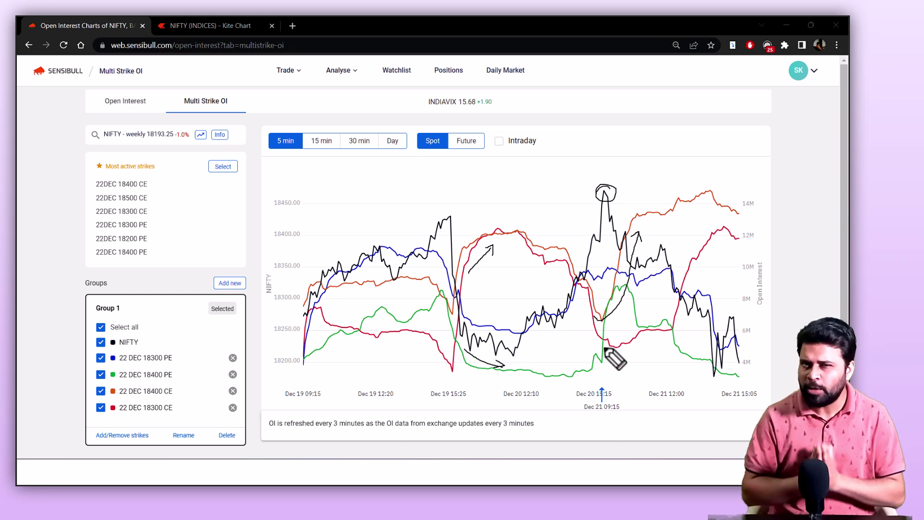
mouse_move(629, 202)
mouse_down()
mouse_move(743, 343)
mouse_move(745, 330)
mouse_up()
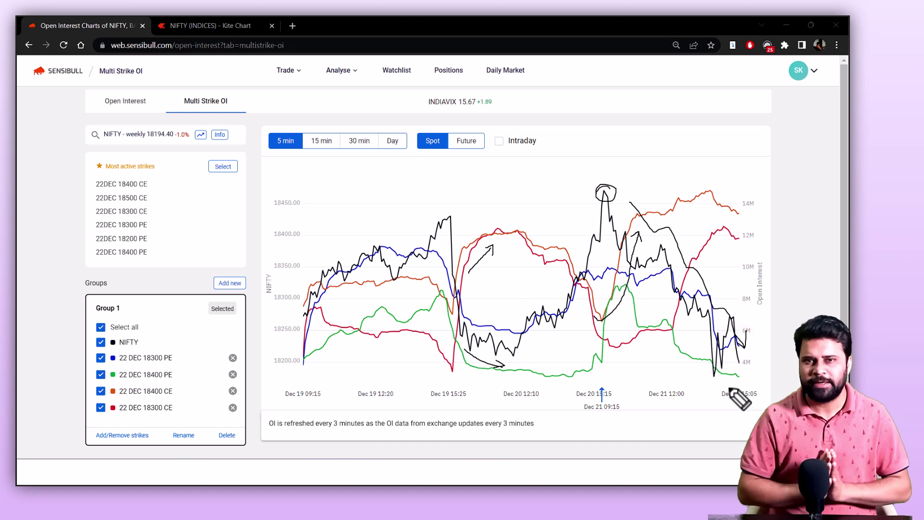
key(e)
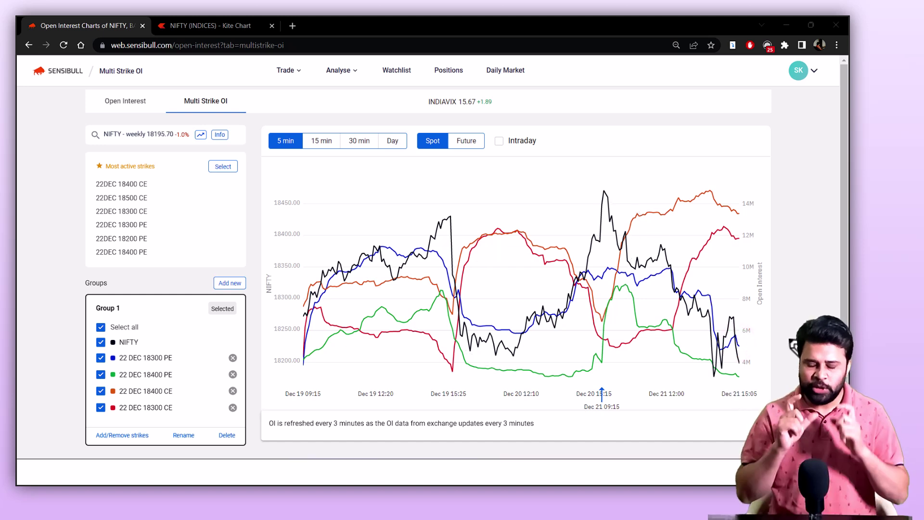
mouse_move(598, 281)
mouse_down()
mouse_move(601, 250)
mouse_move(577, 271)
mouse_move(595, 243)
mouse_up()
mouse_move(447, 258)
mouse_down()
mouse_move(423, 298)
mouse_move(447, 236)
mouse_move(451, 250)
mouse_up()
key(e)
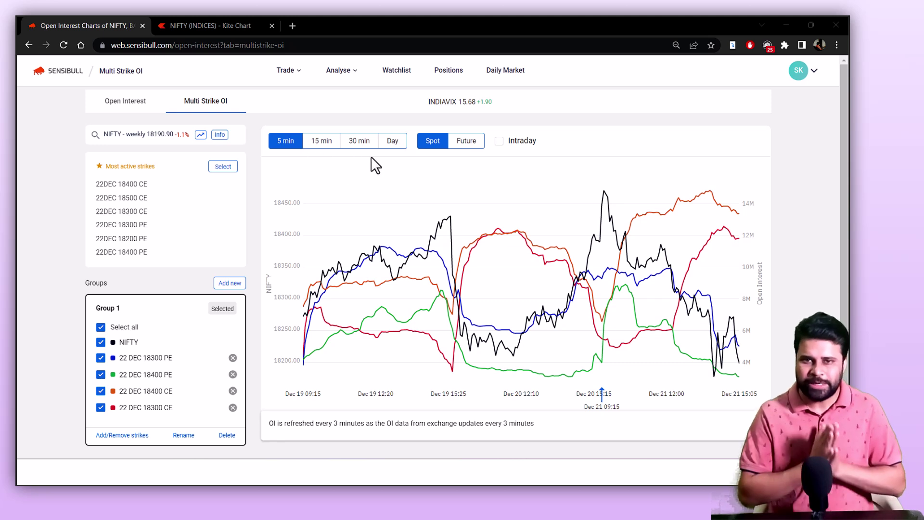
Set Group 1 to 30-min intervals, plotted against Future, with Intraday ticked for Dec 21.
click(322, 145)
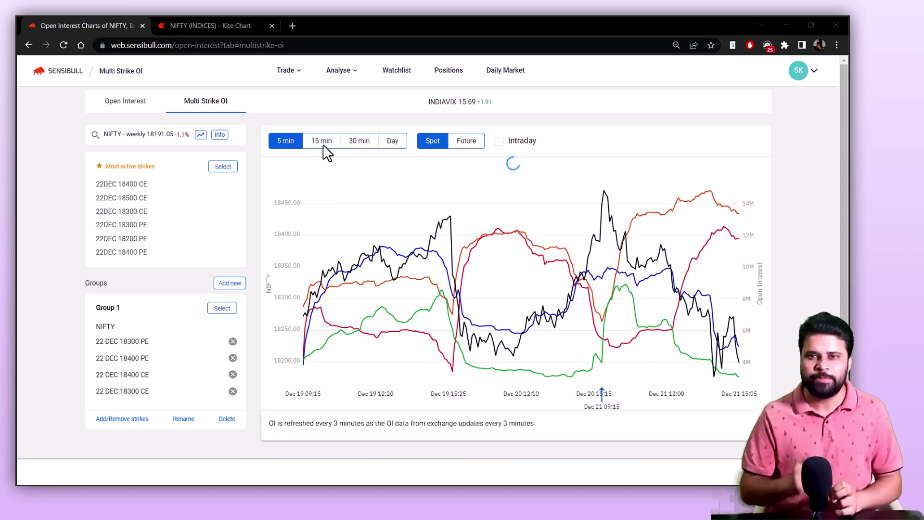
click(323, 143)
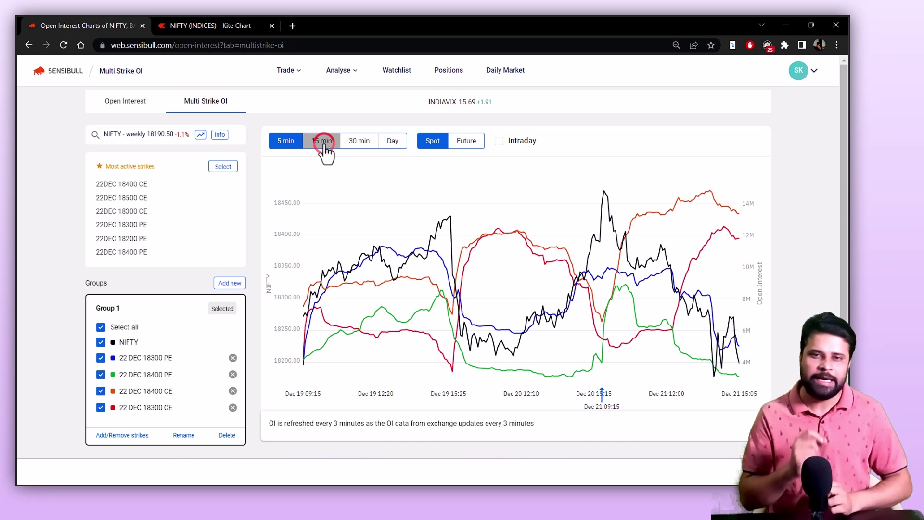
click(362, 149)
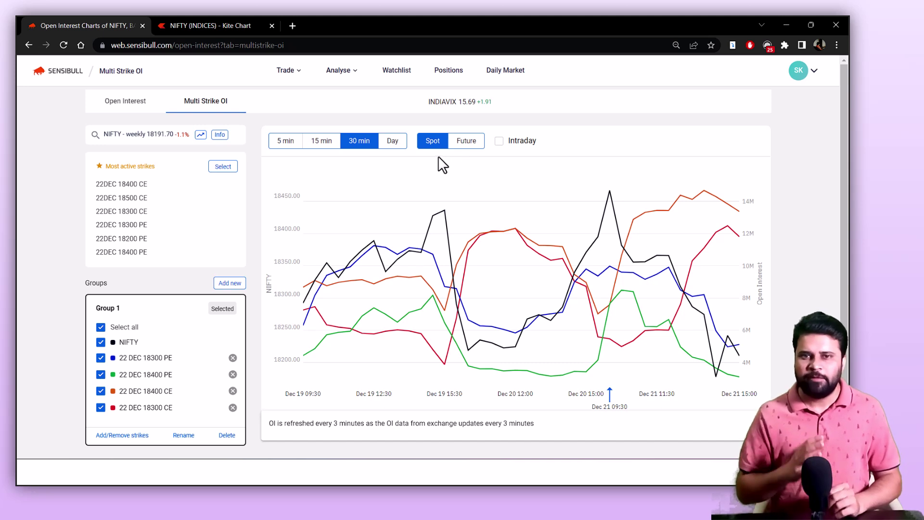
mouse_move(437, 218)
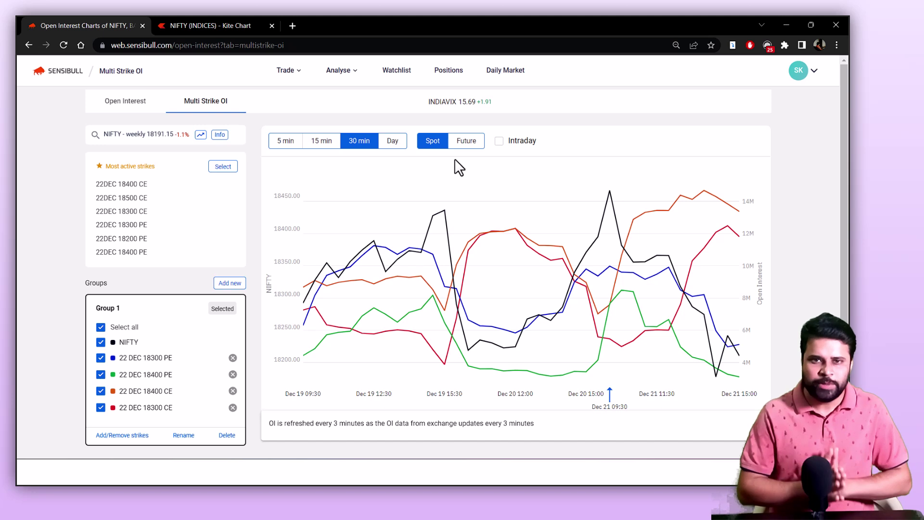
click(465, 144)
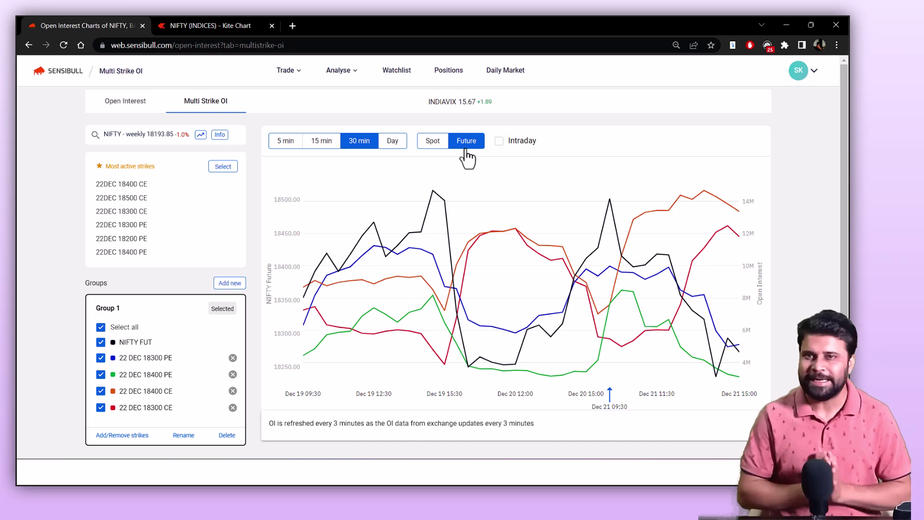
click(499, 142)
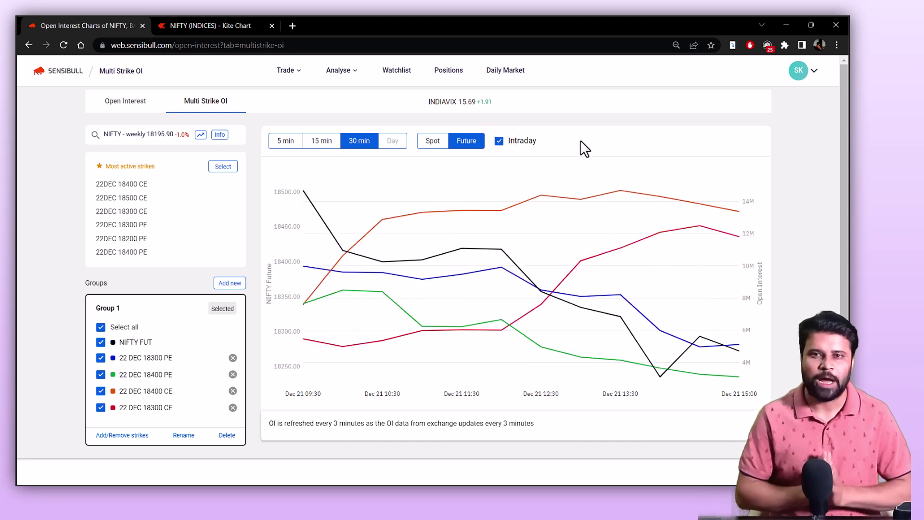